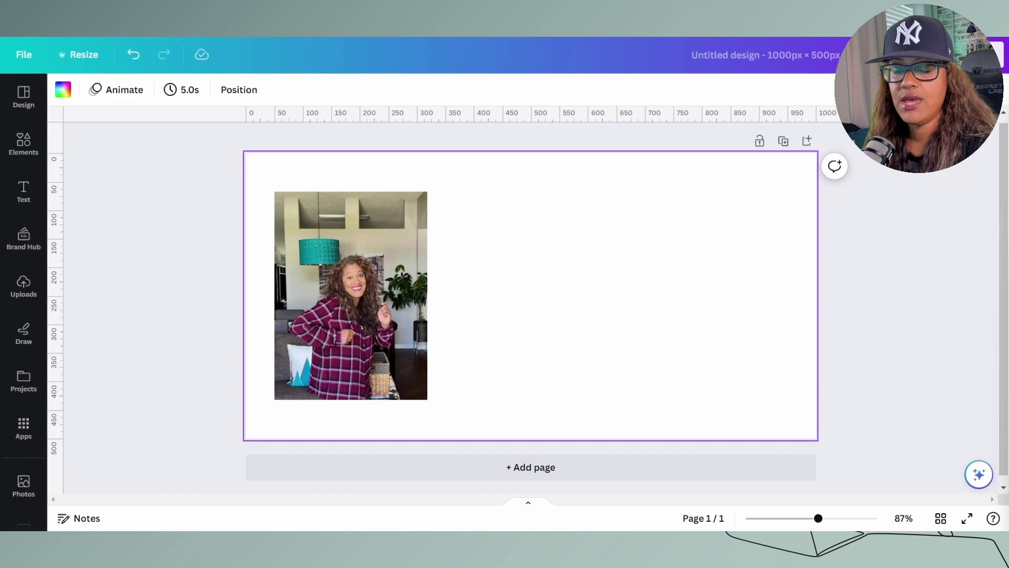
Duplicate the photo to the right of the original and remove the copy's background with BG Remover.
click(341, 322)
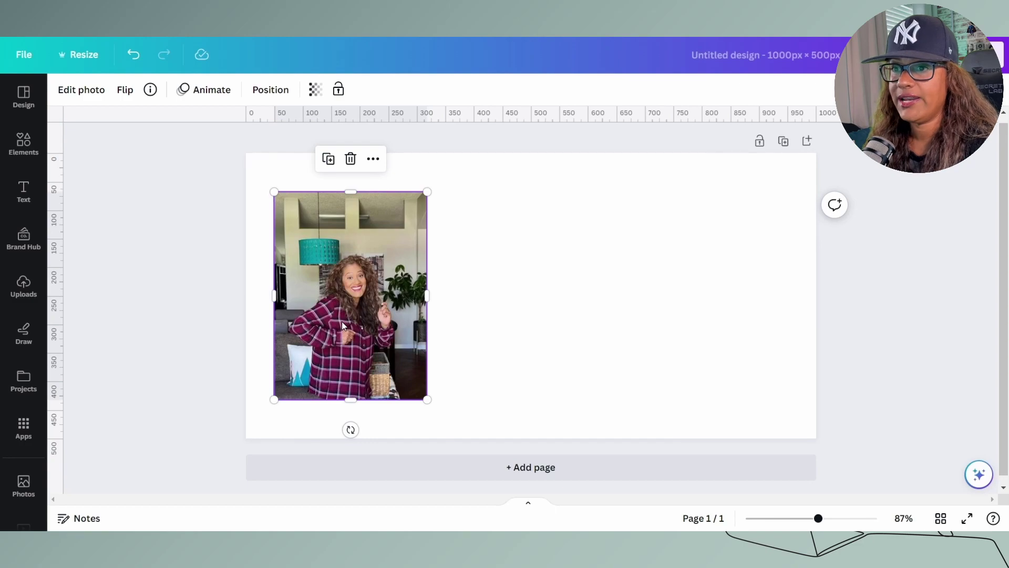
drag(342, 322, 507, 314)
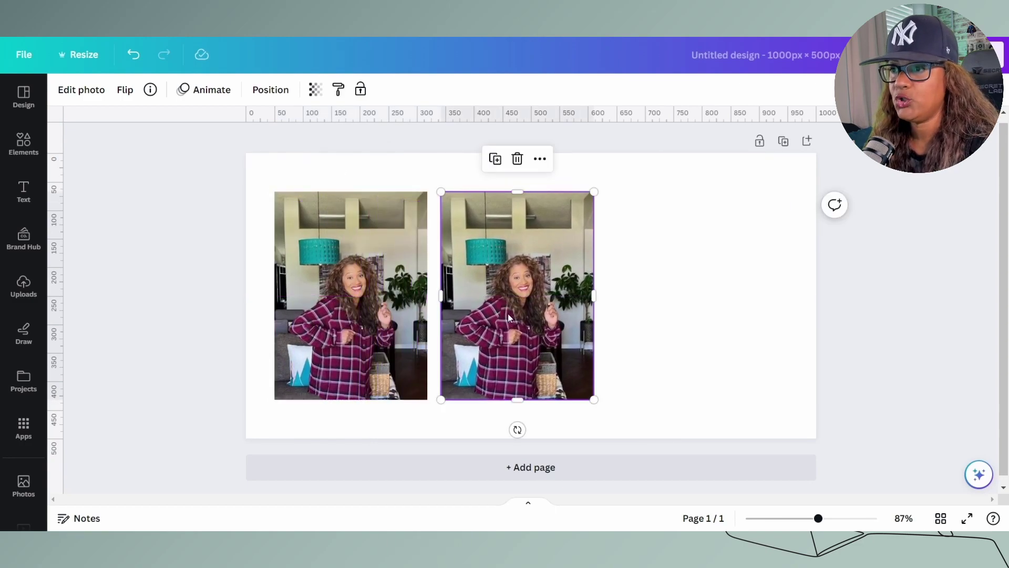
click(88, 97)
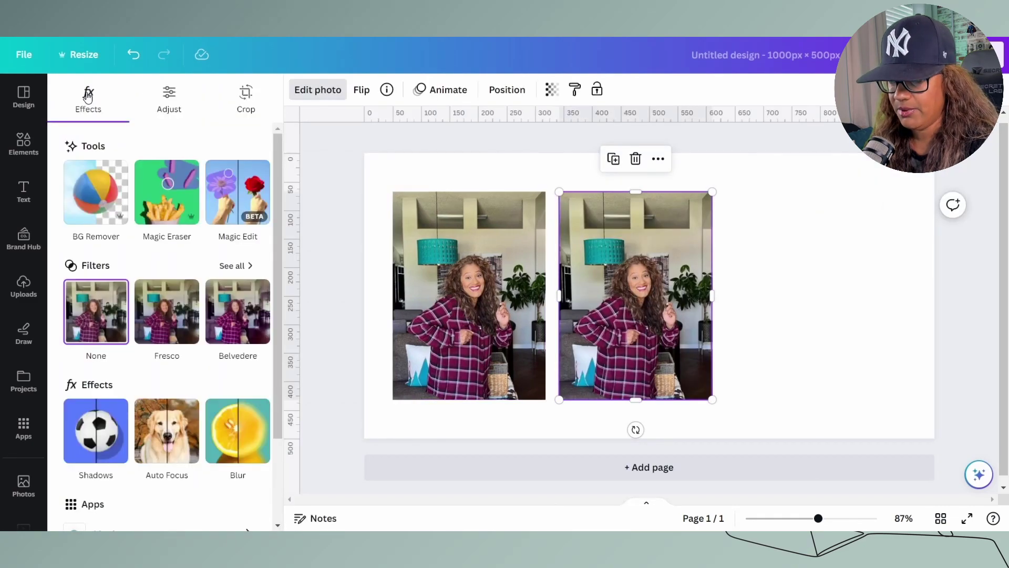
click(108, 204)
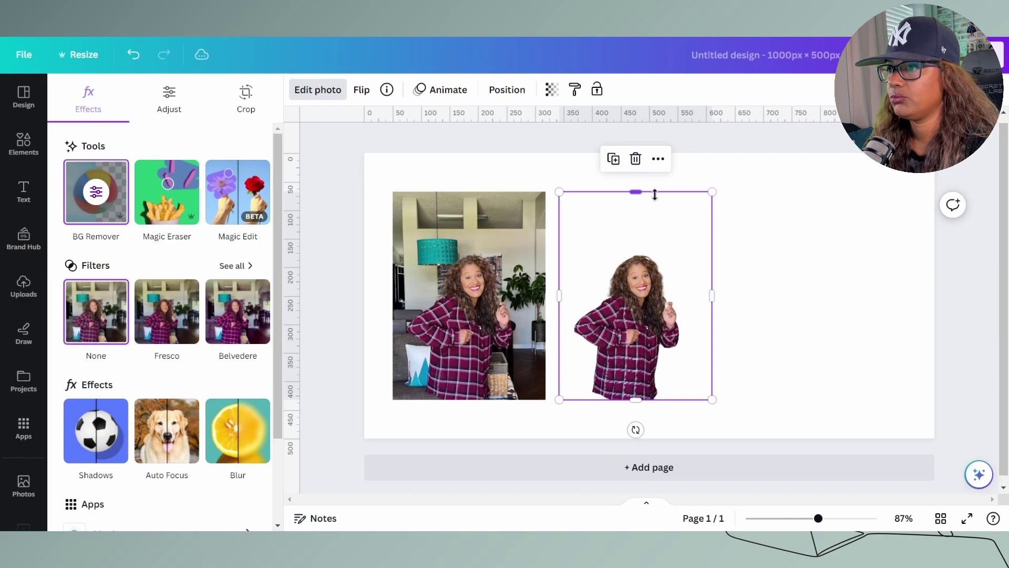
Crop the empty space above the cutout while enlarging the figure, and place a duplicate of it at the page's right edge.
drag(635, 192, 638, 245)
drag(712, 246, 766, 192)
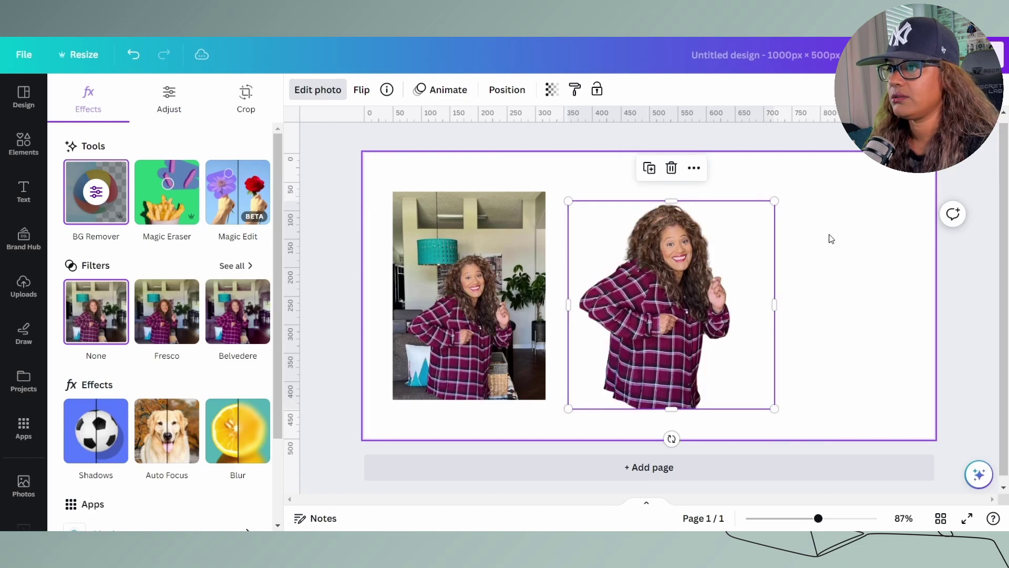
drag(663, 298, 816, 286)
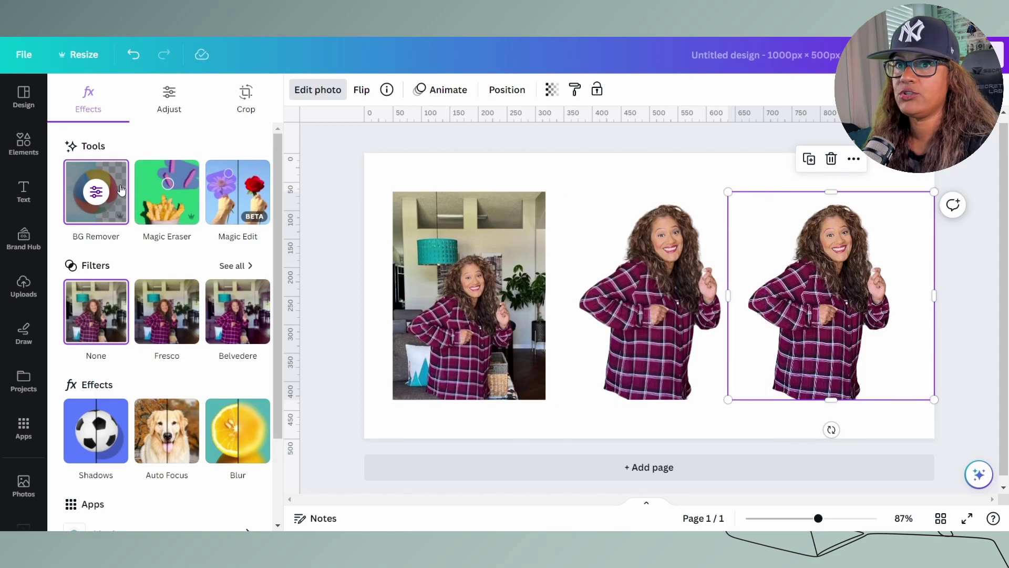
Apply the Outline shadow effect to the rightmost cutout with size 13 and blur amount 7.
click(103, 437)
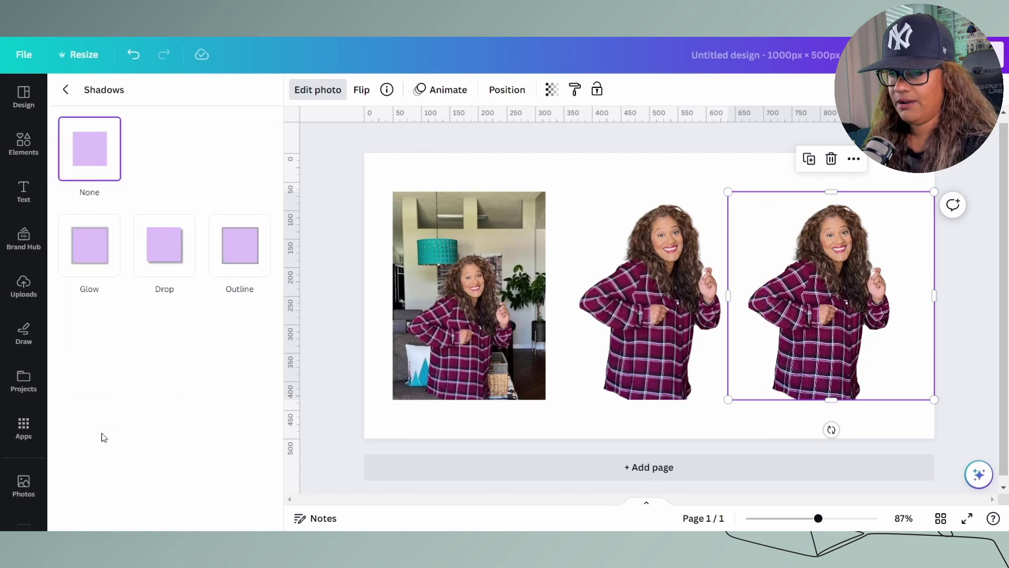
click(239, 250)
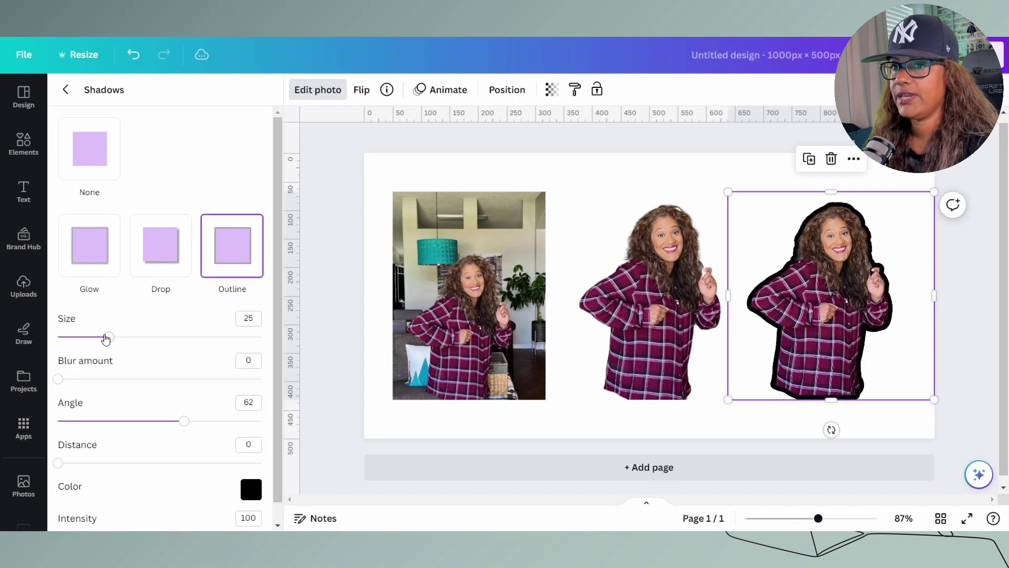
drag(108, 338, 86, 348)
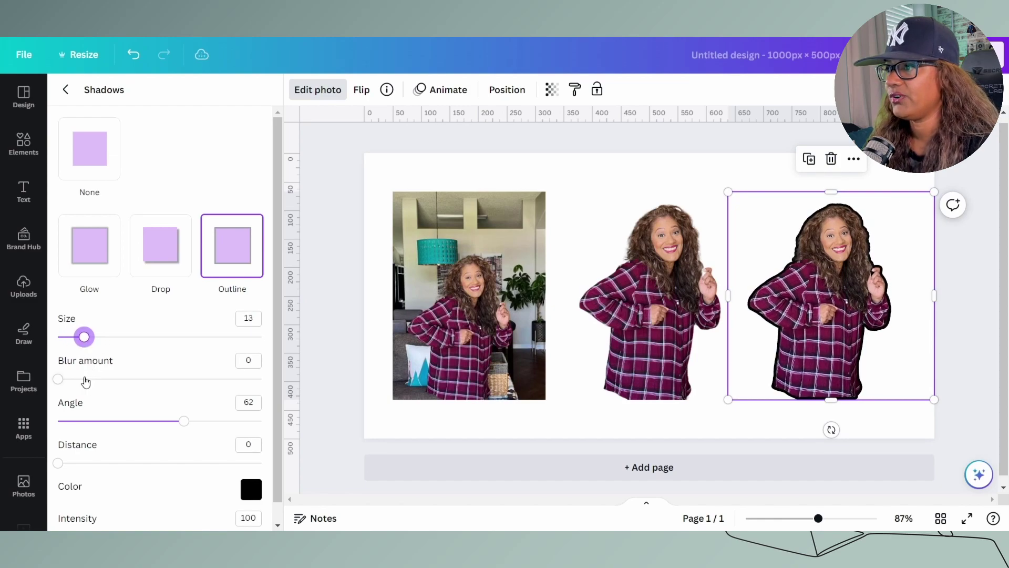
drag(59, 380, 75, 393)
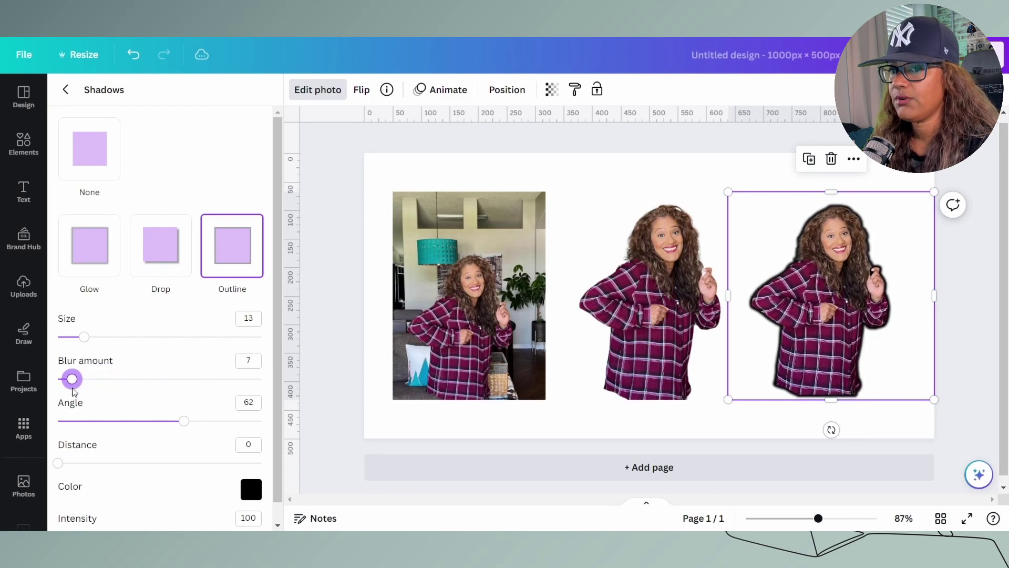
Try a shadow distance of 29 and a horizontal flip on the outlined cutout, reverting the flip and the distance to 0.
drag(60, 466, 117, 470)
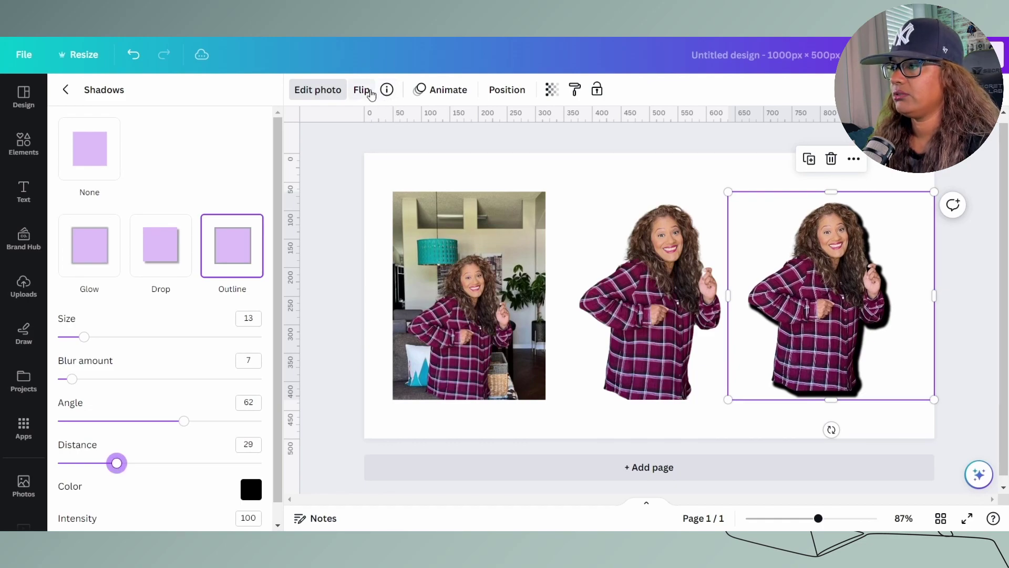
click(362, 90)
click(390, 125)
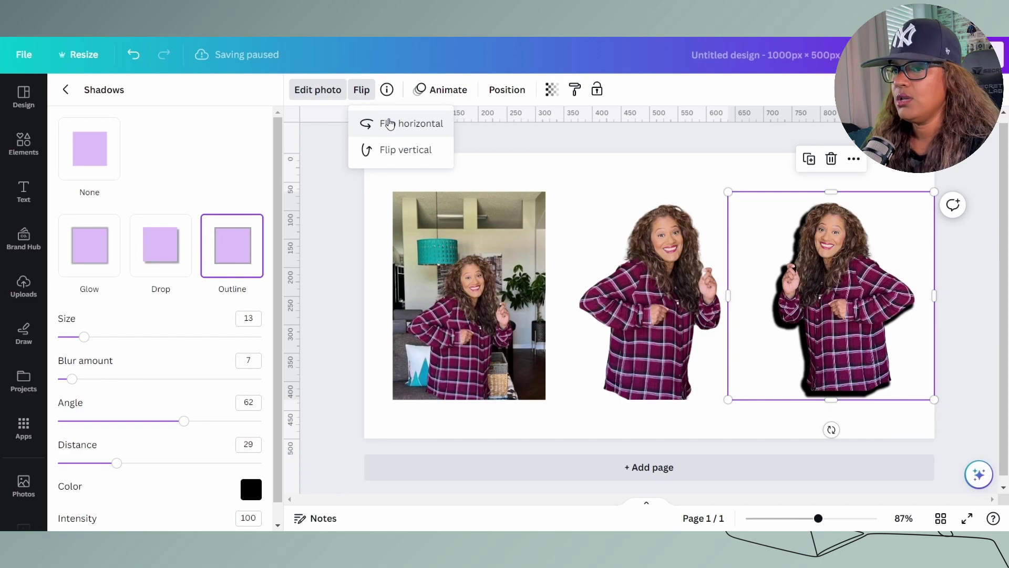
click(390, 125)
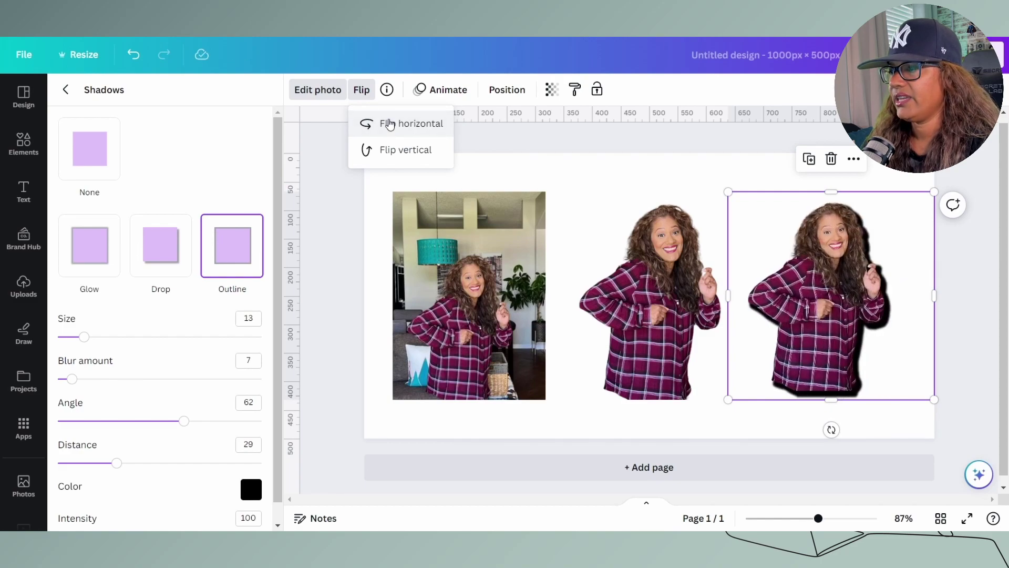
click(117, 463)
drag(116, 464, 56, 466)
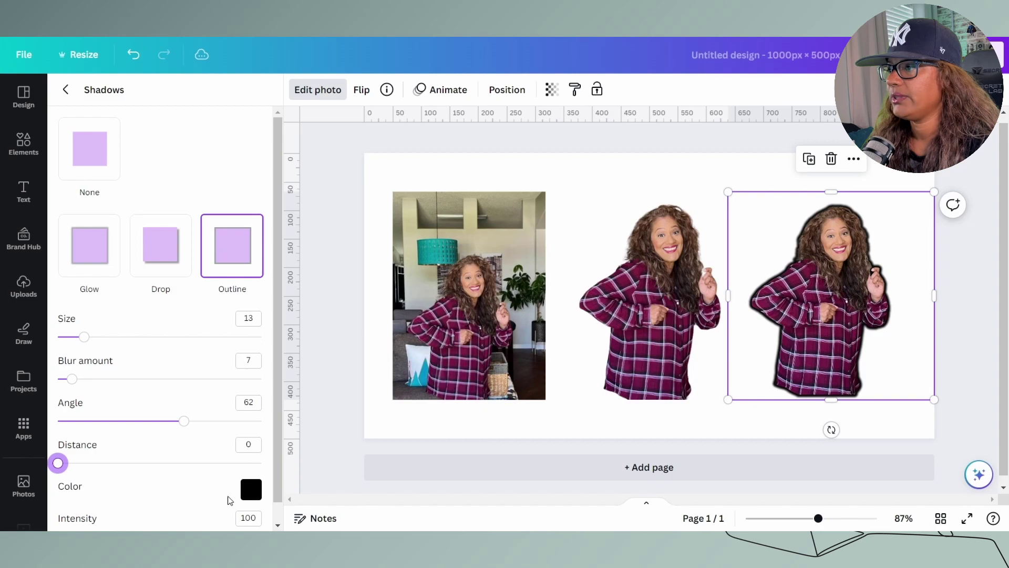
Change the cutout's outline color to yellow (#FFDE00) and keep its intensity at 100 after trying the intensity setting.
click(252, 490)
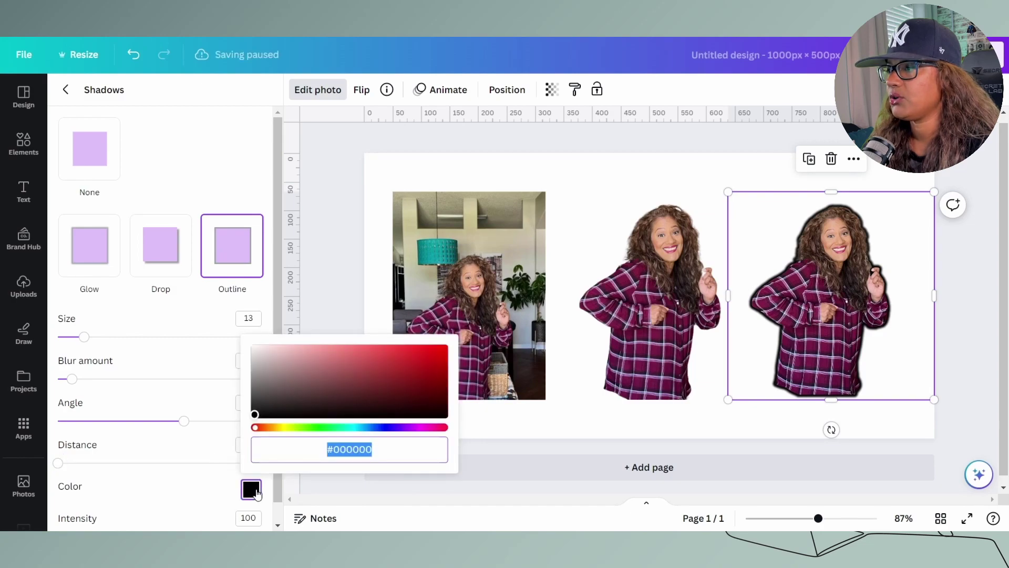
drag(257, 429, 444, 348)
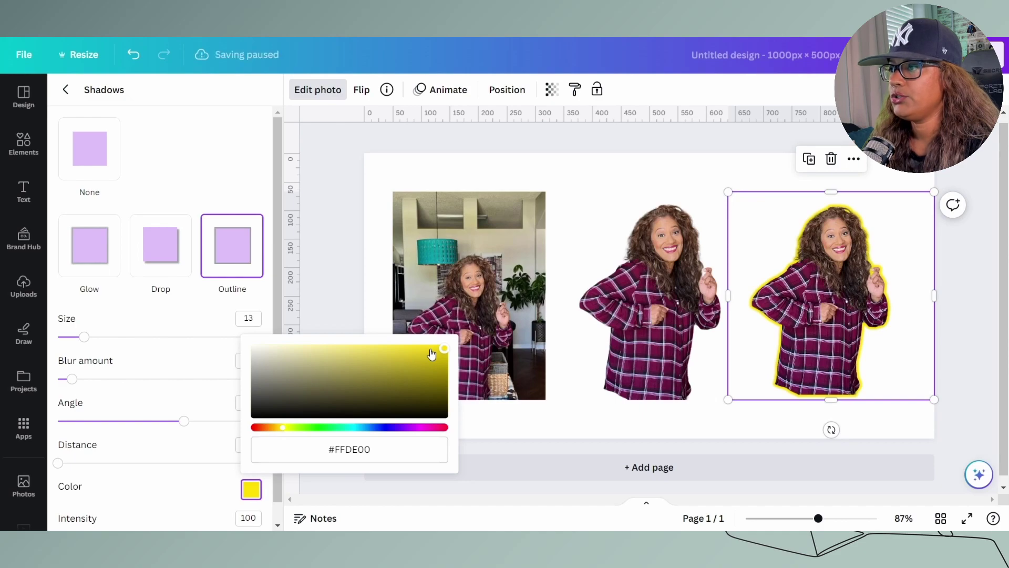
click(258, 513)
click(258, 515)
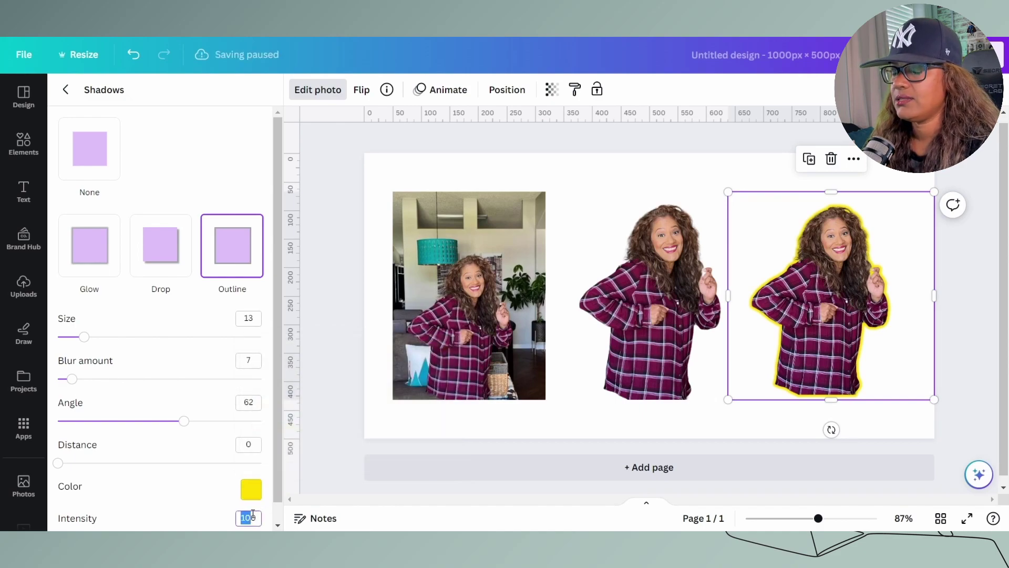
scroll(253, 514, down, 1)
click(262, 516)
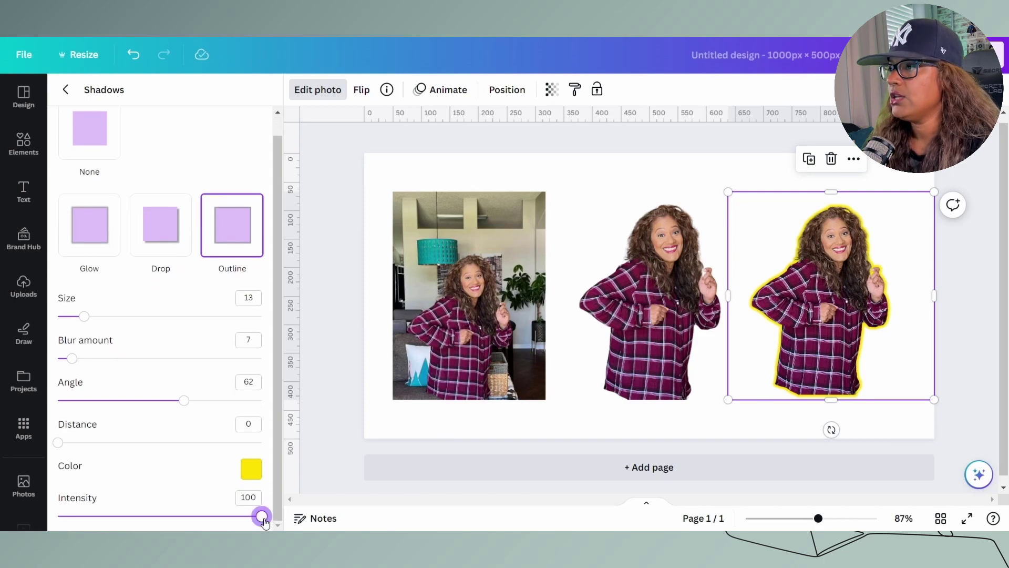
mouse_move(265, 520)
mouse_down()
mouse_move(138, 517)
mouse_move(279, 518)
mouse_up()
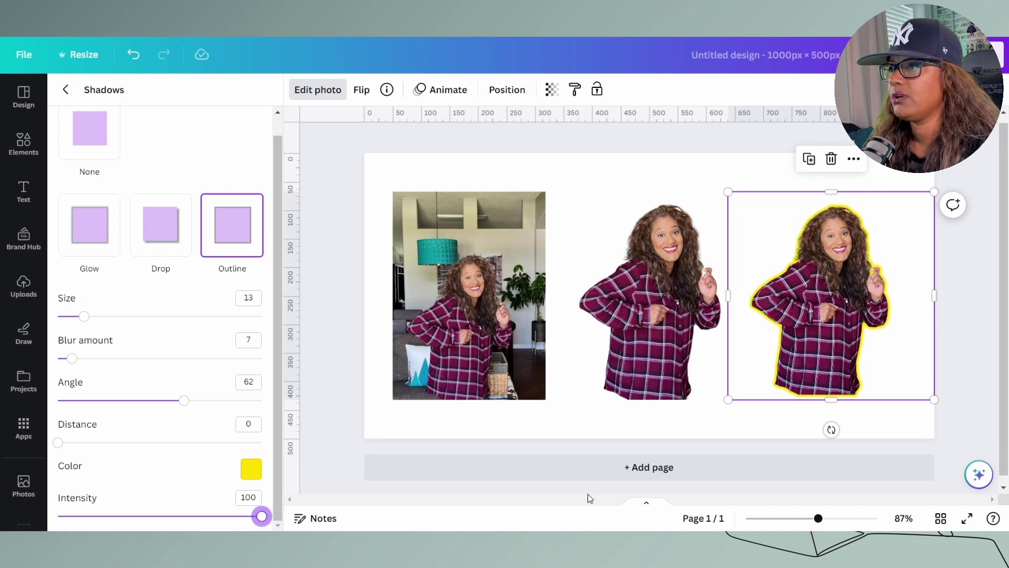
Copy the yellow-outlined cutout onto a new second page and enlarge it to fill the page's left half.
click(652, 469)
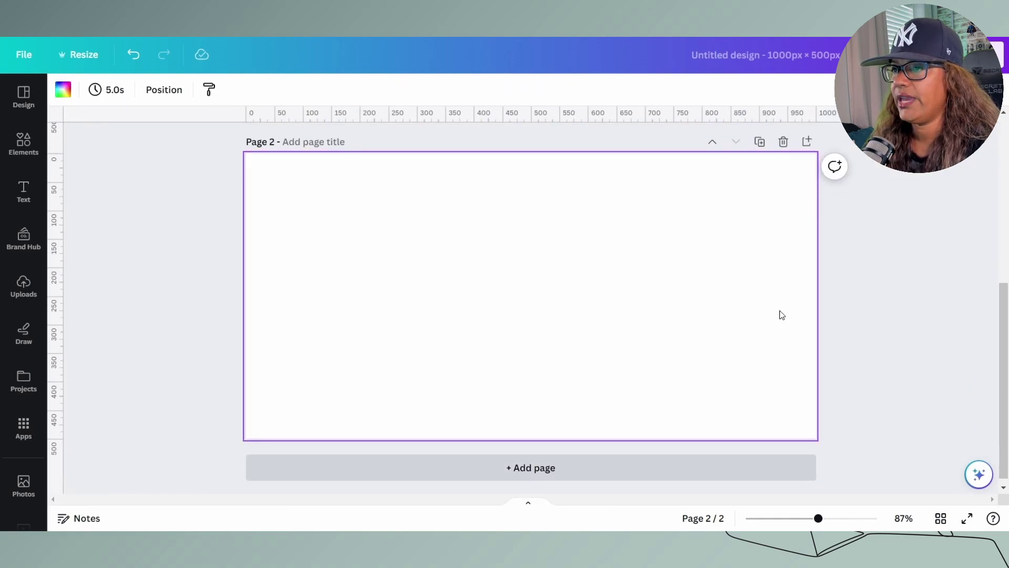
scroll(784, 308, up, 2)
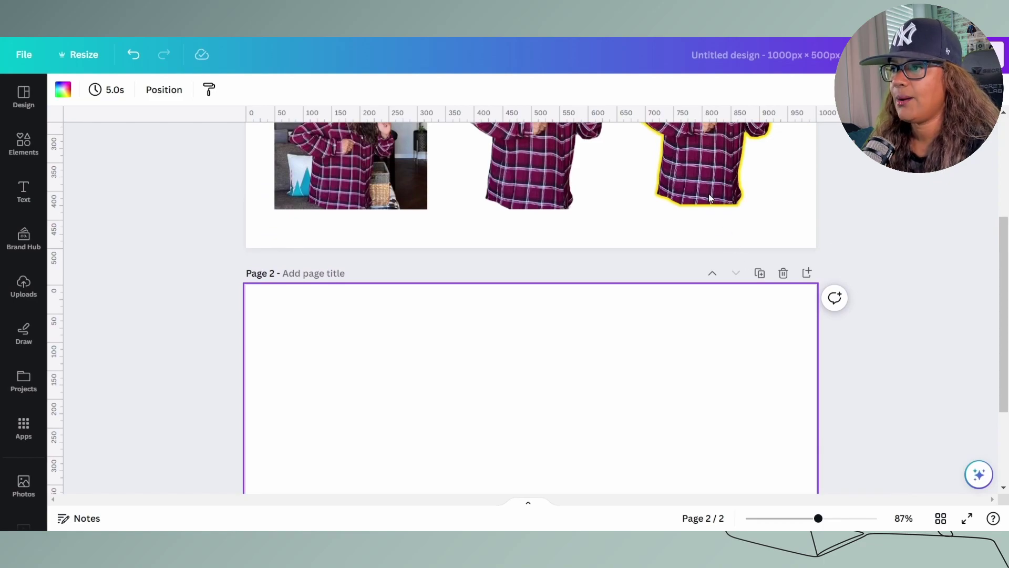
click(713, 199)
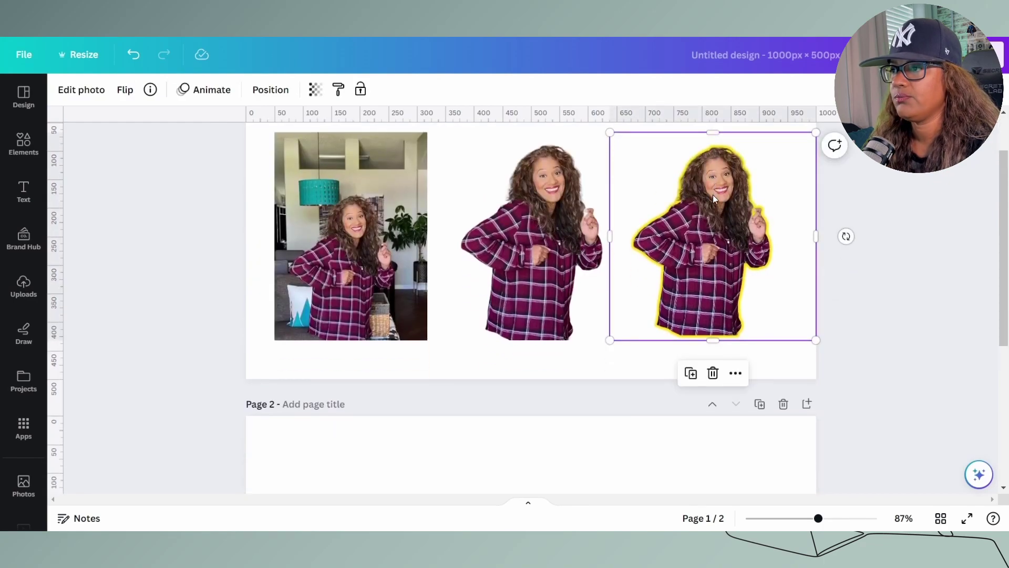
scroll(556, 396, down, 5)
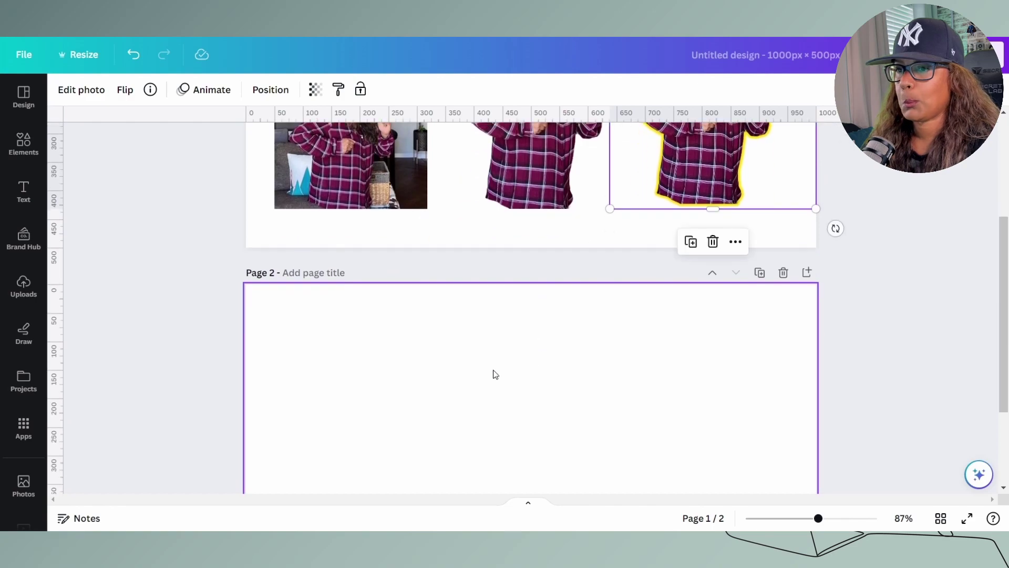
click(484, 318)
key(ctrl+v)
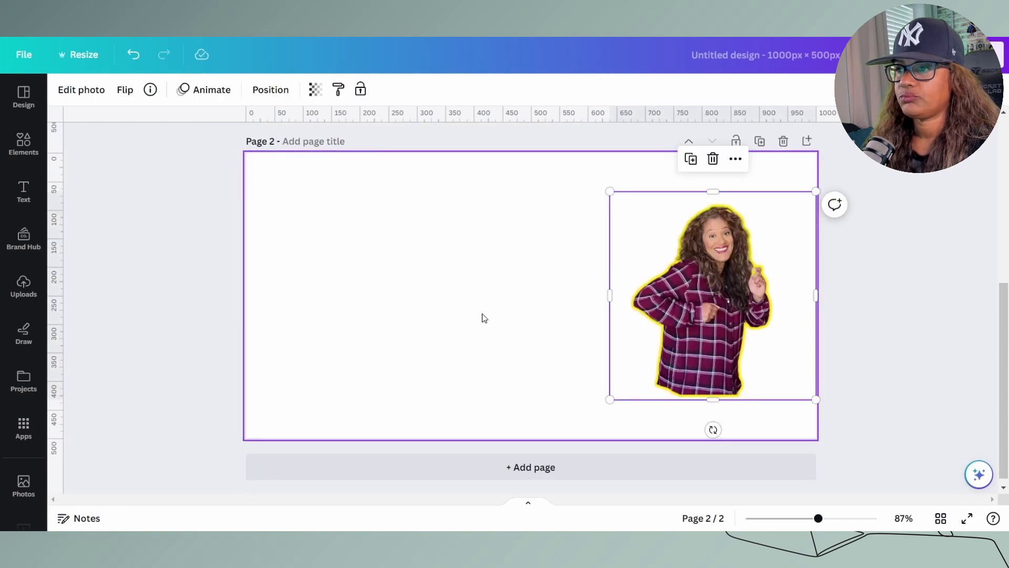
drag(659, 311, 342, 369)
drag(293, 249, 470, 311)
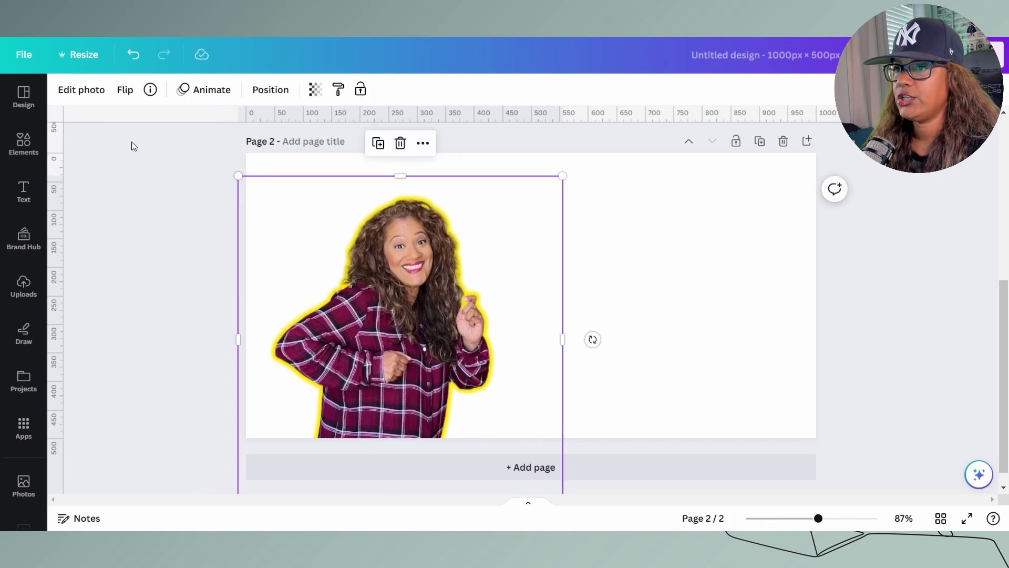
click(91, 98)
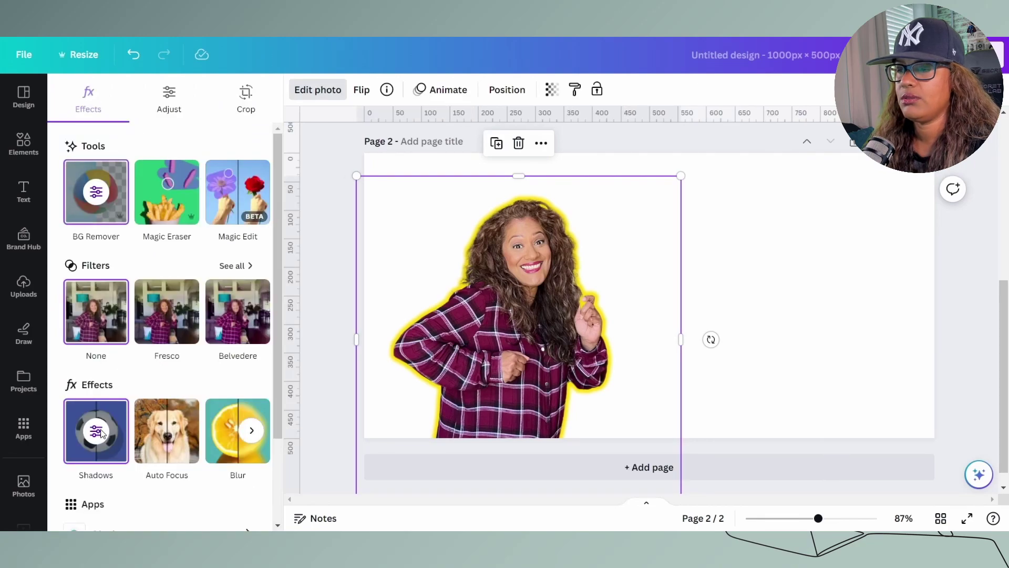
click(102, 433)
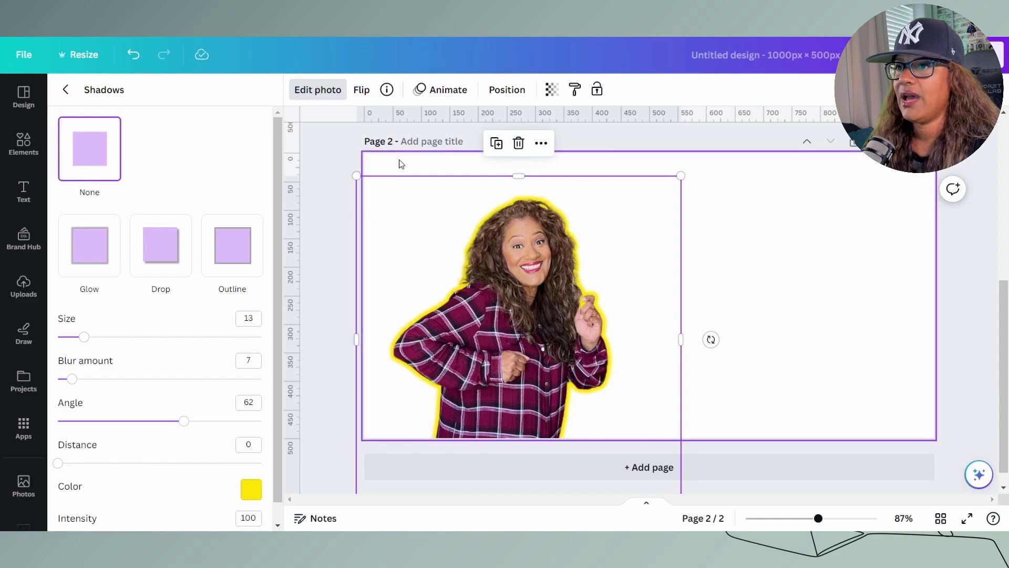
Set the second page's background to the dark navy from the brand color palette.
click(415, 167)
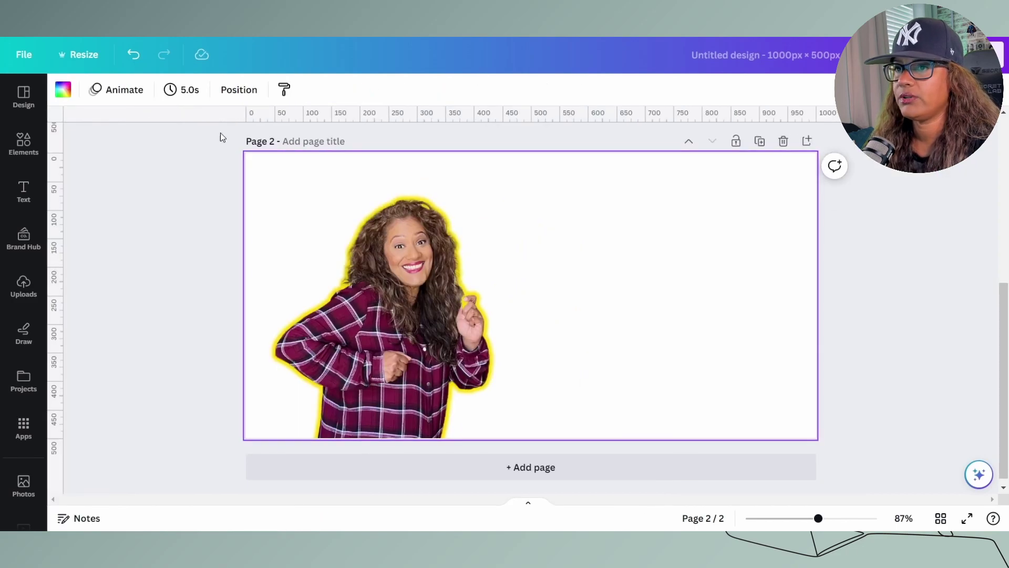
click(62, 89)
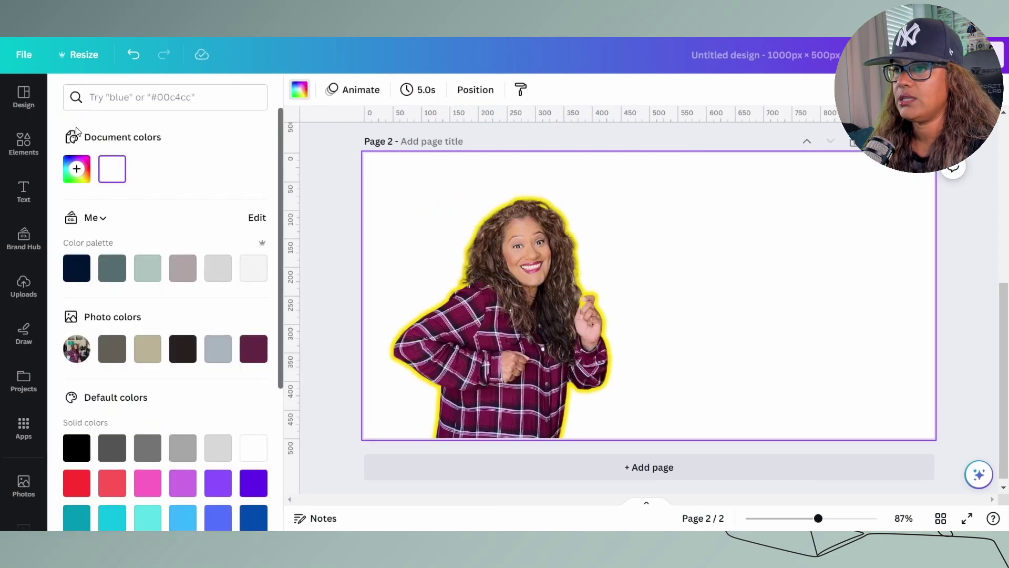
click(78, 266)
Sharpen the yellow outline of the cutout on page 2 by setting its shadow blur amount to 1 with intensity at 100.
click(469, 282)
click(91, 87)
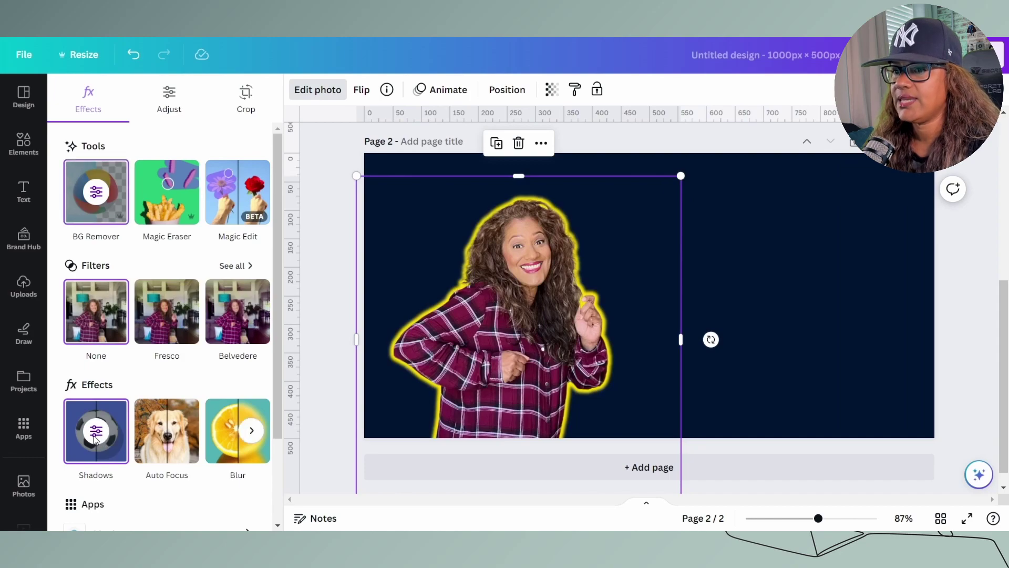
click(95, 441)
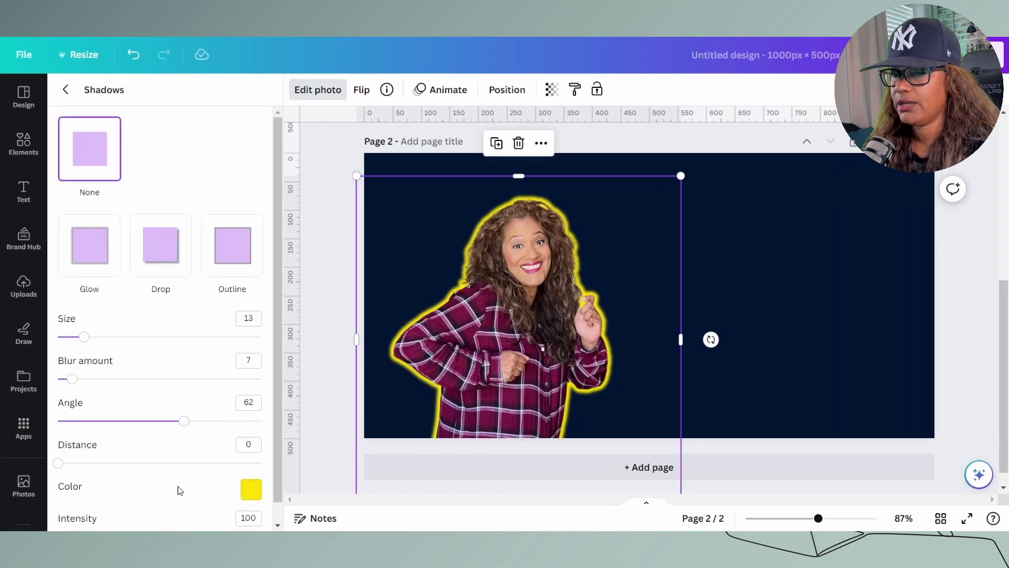
scroll(244, 457, down, 1)
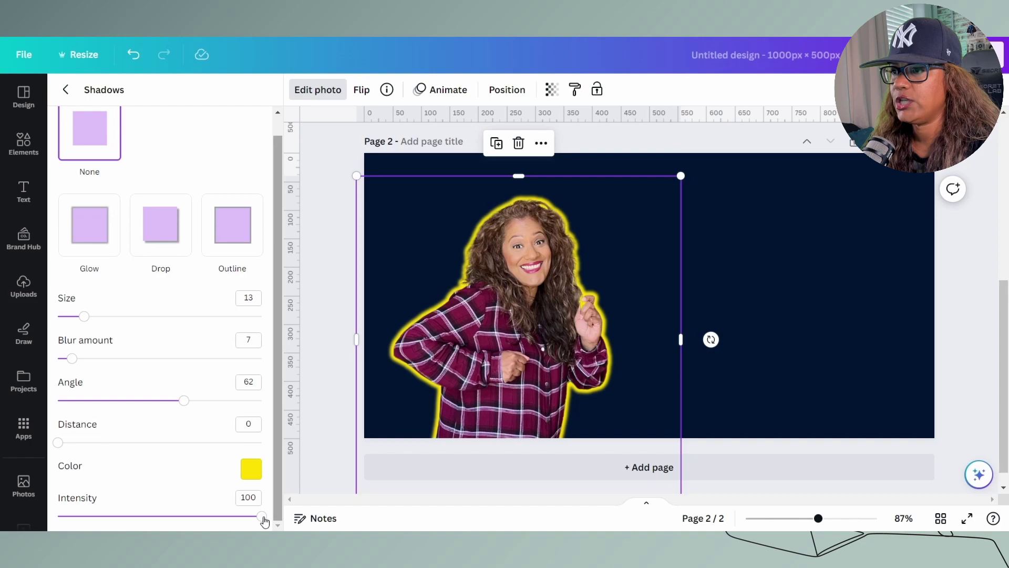
mouse_move(258, 517)
mouse_down()
mouse_move(137, 516)
mouse_move(263, 519)
mouse_up()
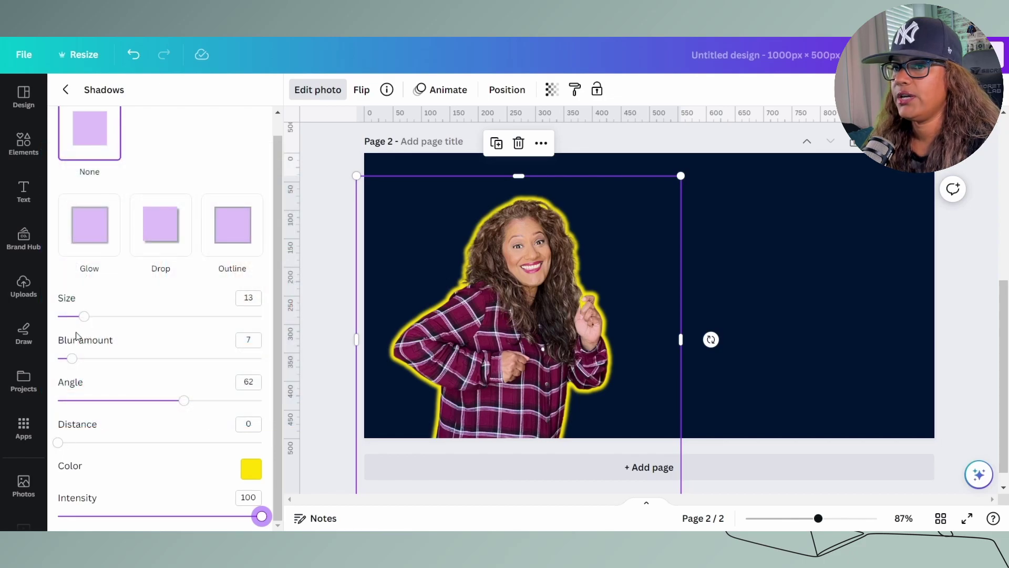
drag(71, 359, 60, 362)
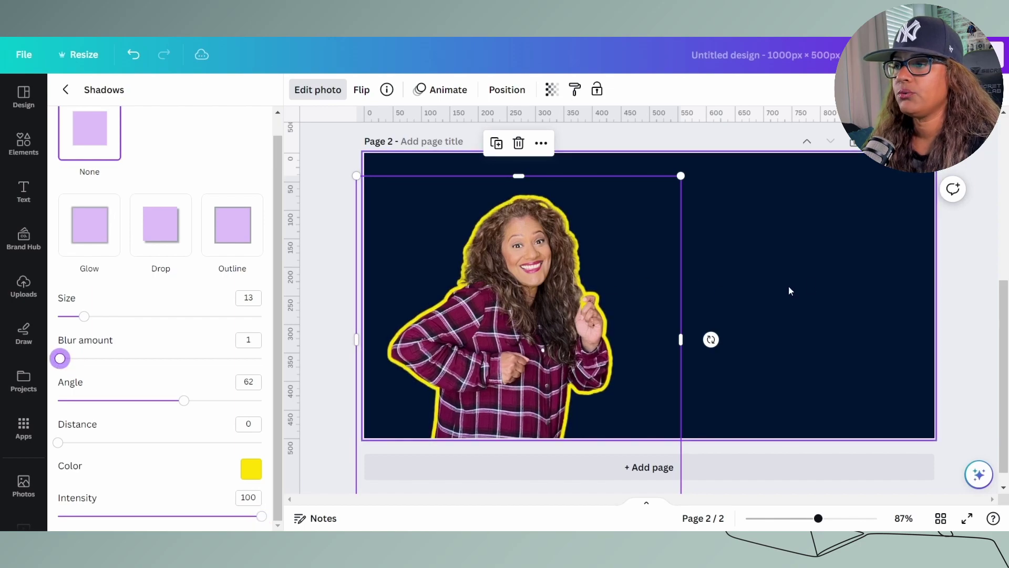
click(825, 279)
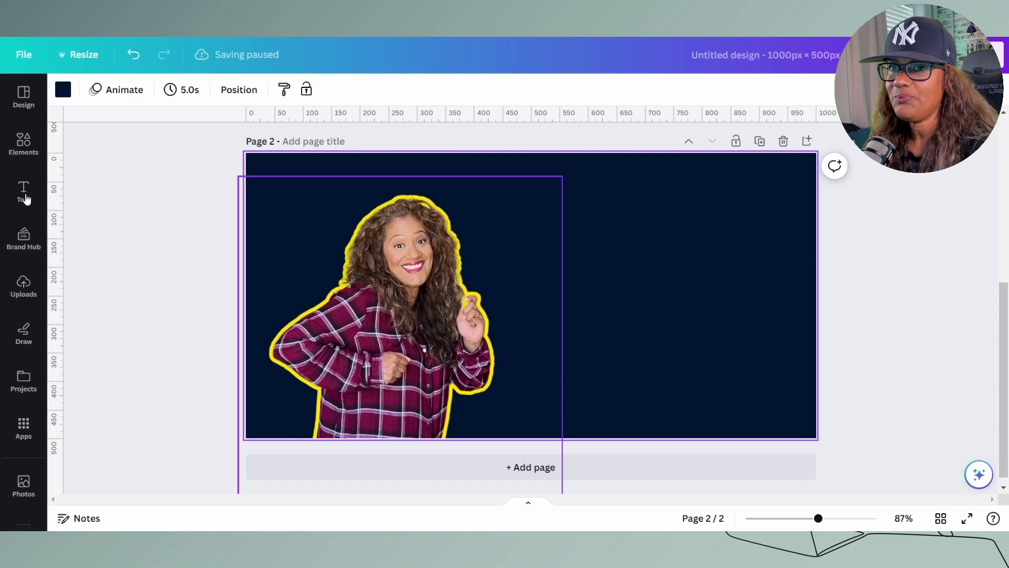
Add the "Beach Please" font combination to page 2, scale it to font size 102, and place it on the page's right half.
click(26, 199)
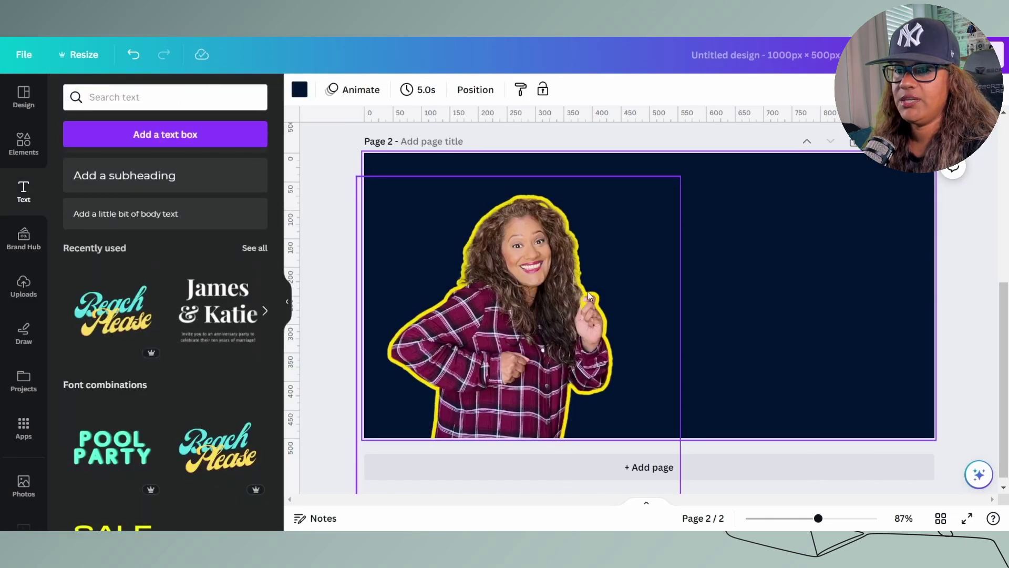
click(135, 323)
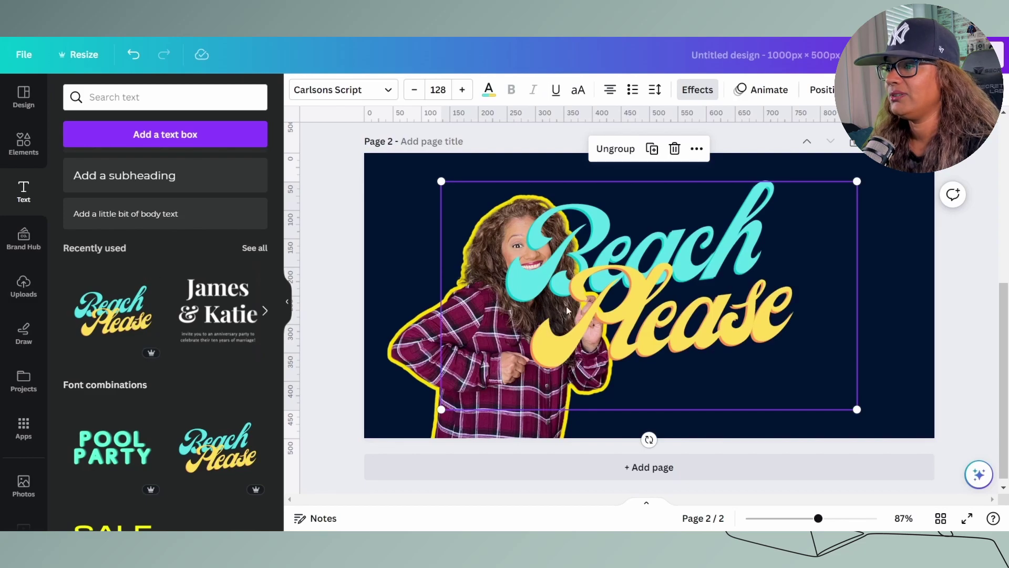
drag(646, 314, 745, 298)
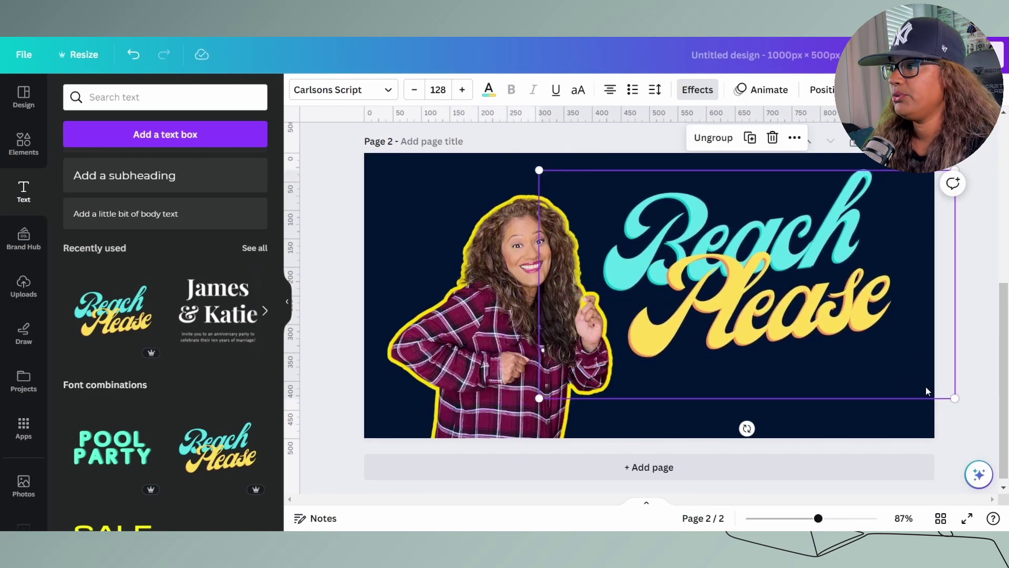
drag(953, 397, 873, 353)
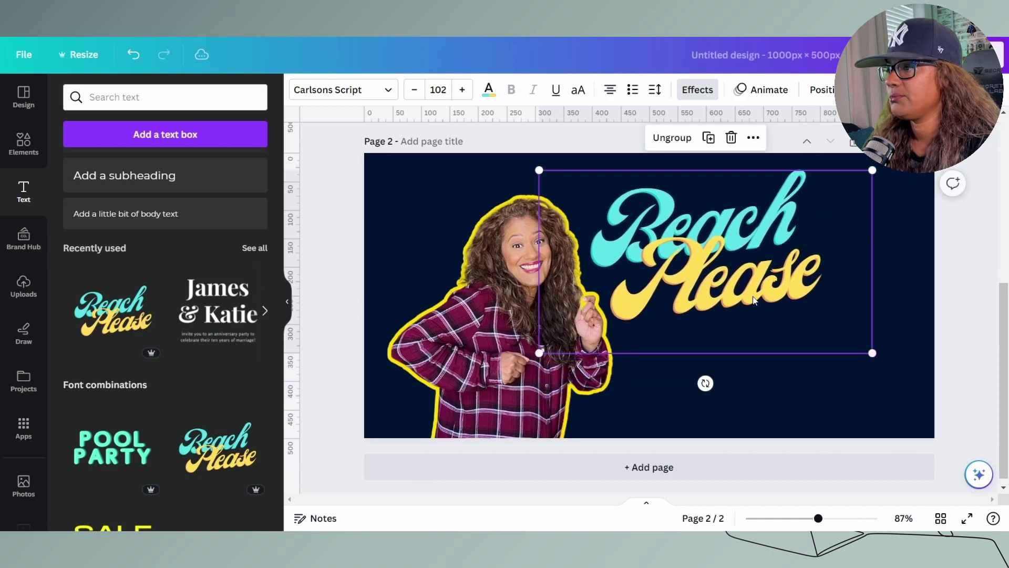
drag(779, 302, 775, 299)
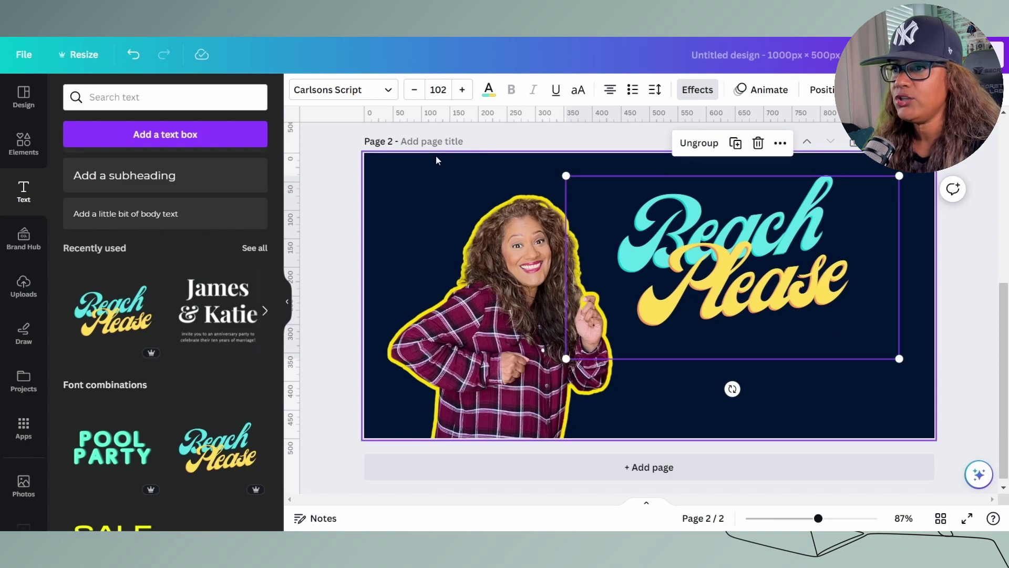
click(419, 167)
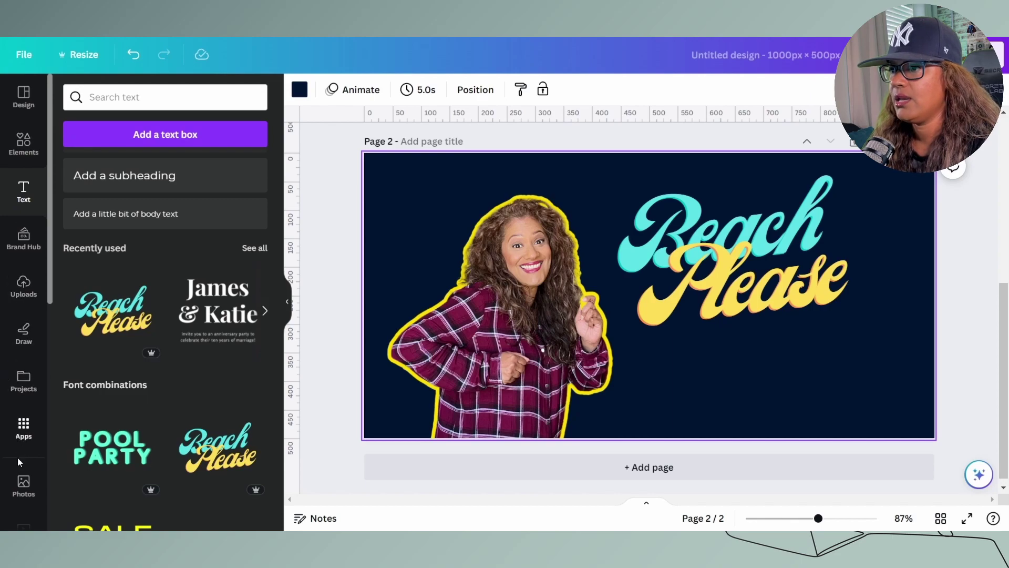
Add the beach photo with the large starfish and seashells to page 2 and enlarge it to cover the whole page.
scroll(22, 481, down, 2)
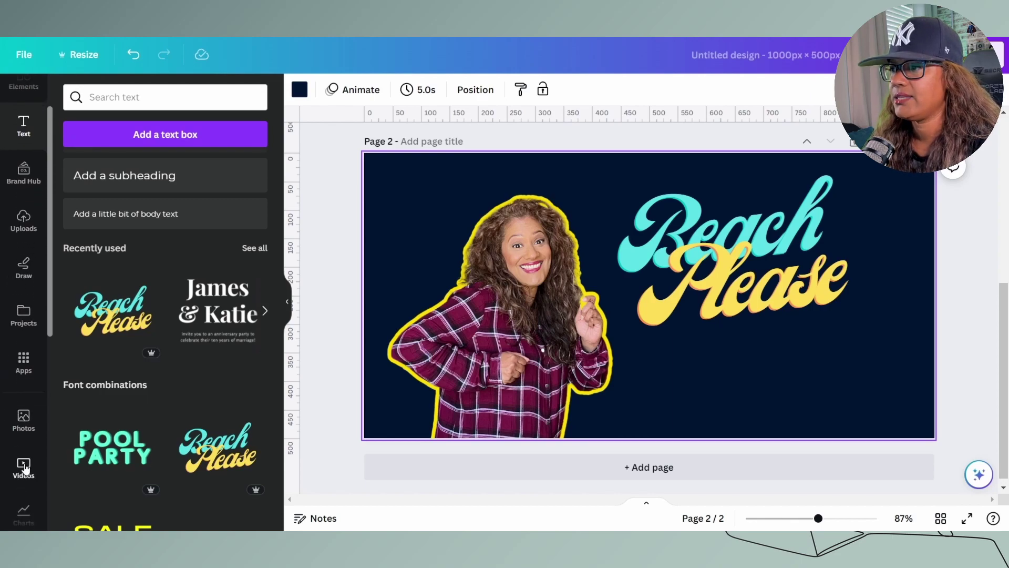
click(20, 430)
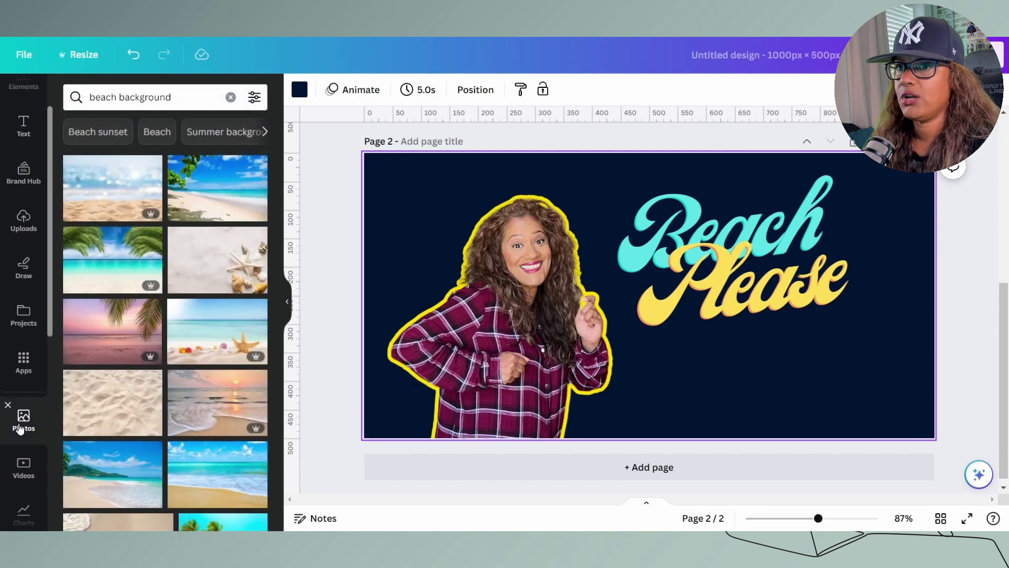
click(199, 348)
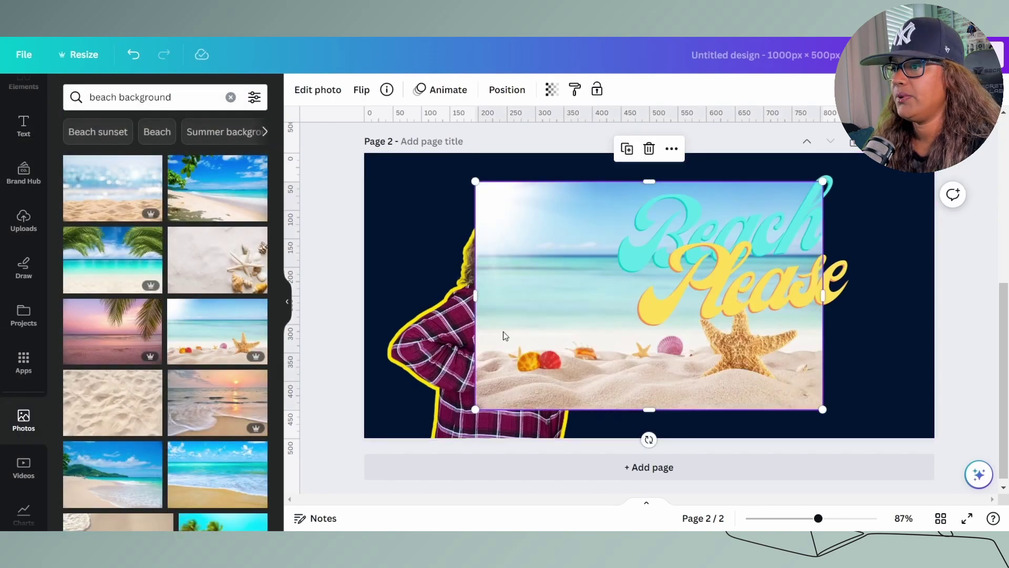
drag(682, 368, 804, 399)
drag(587, 211, 477, 138)
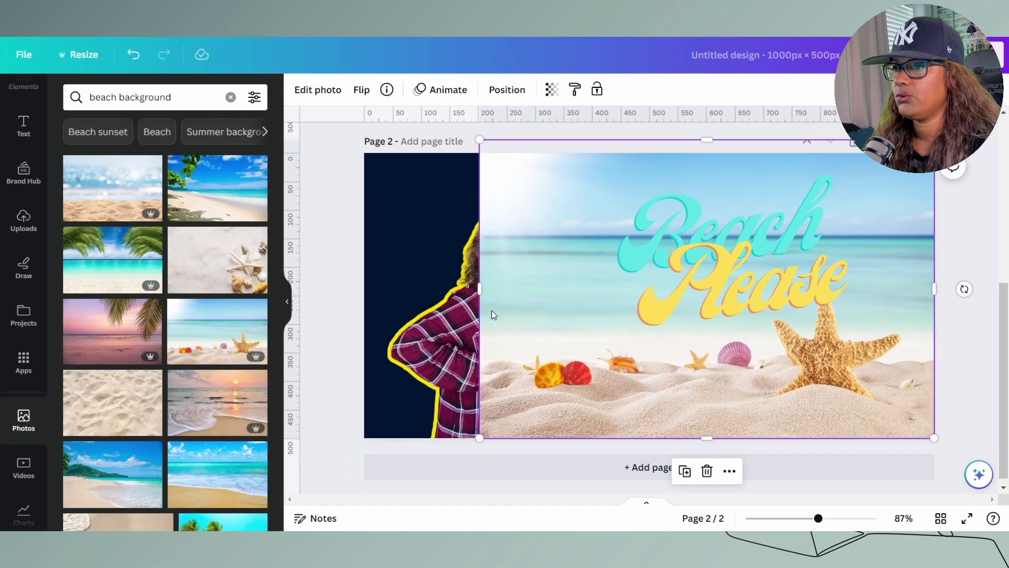
drag(479, 289, 356, 292)
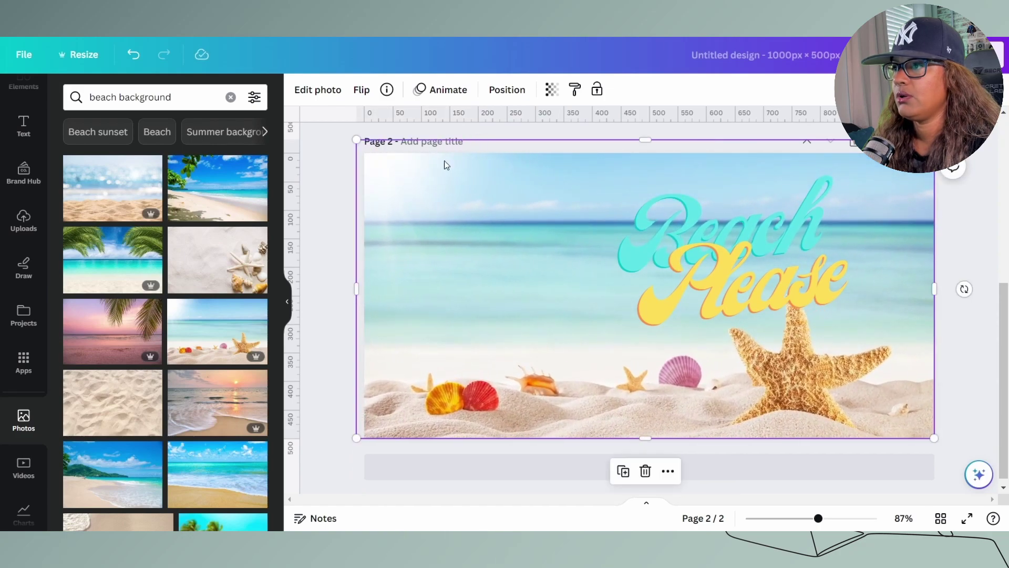
Send the beach photo behind the cutout and text, and set its transparency to 27.
click(505, 92)
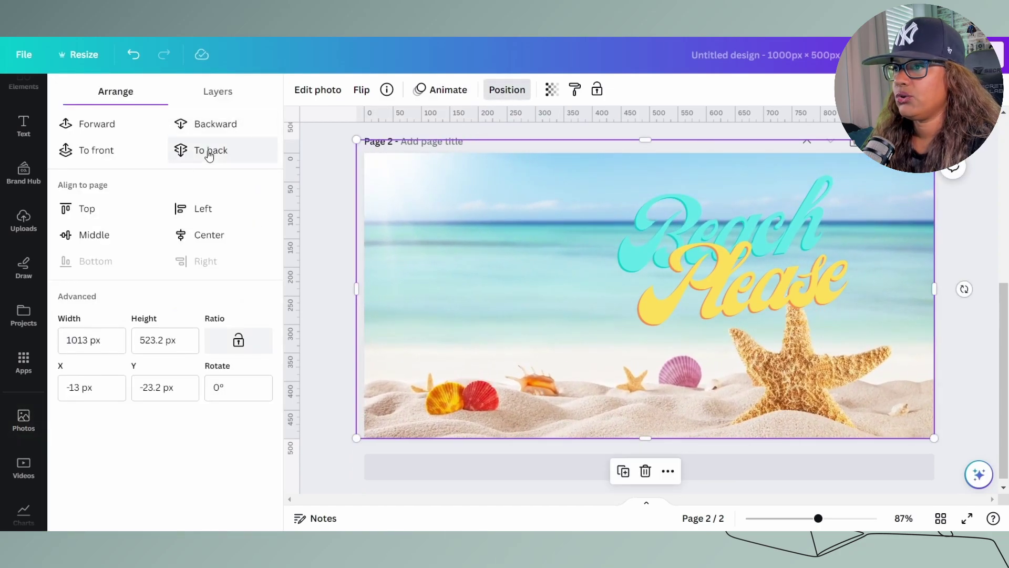
click(208, 151)
click(551, 89)
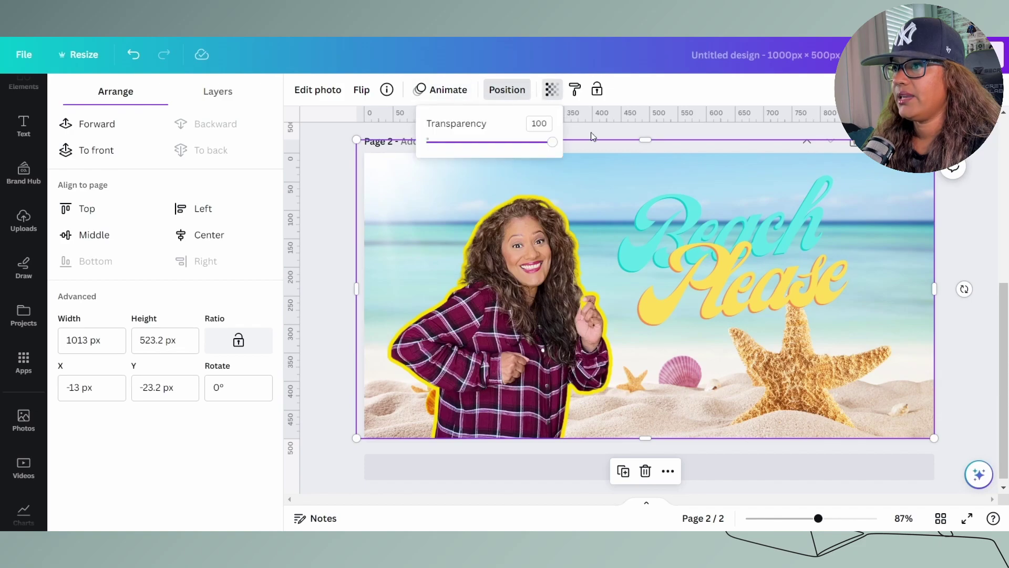
drag(552, 142, 461, 150)
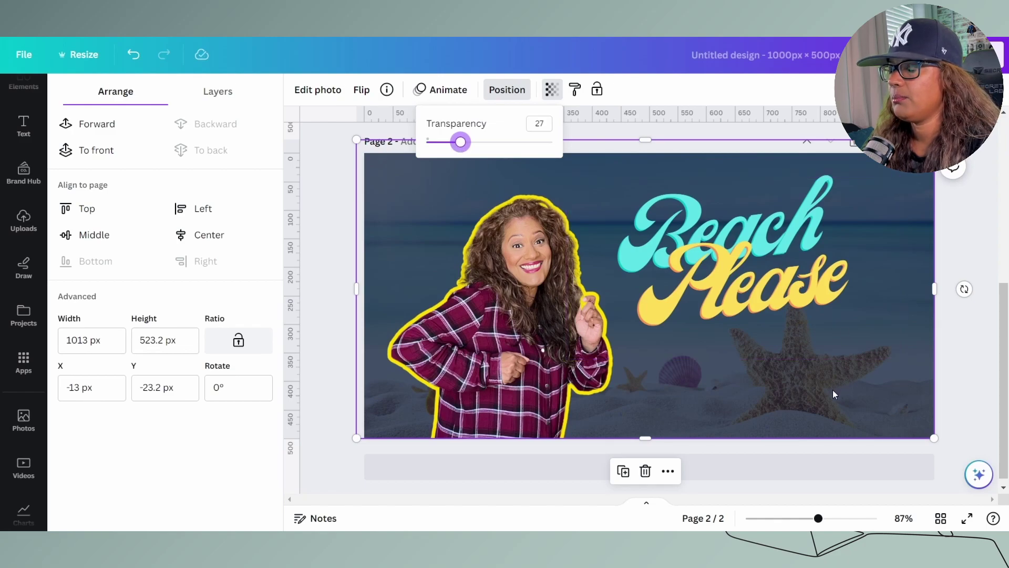
Set the page 2 cutout's shadow outline color to white (#FFFFFF) after trying turquoise (#72E0EB).
click(553, 389)
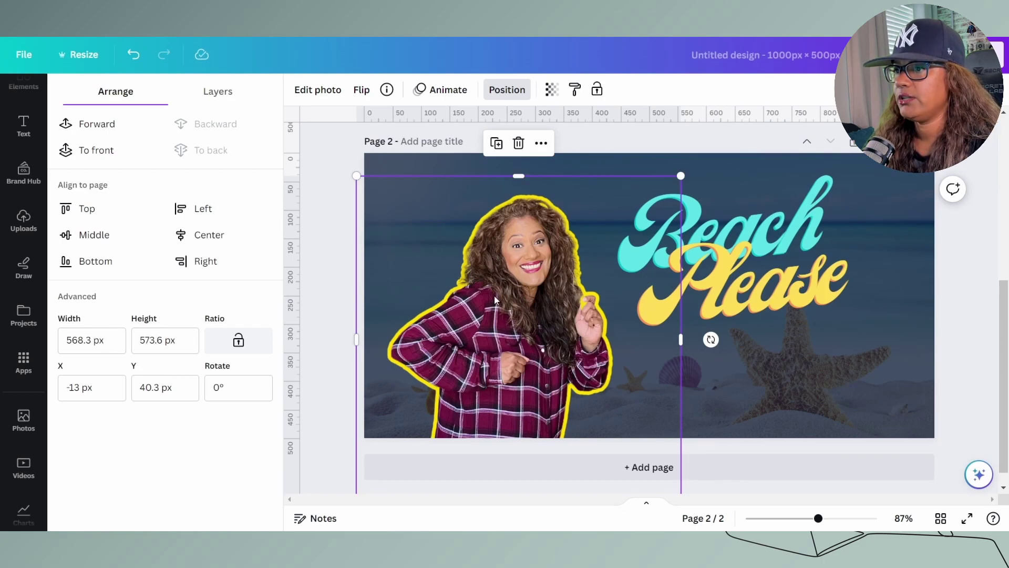
click(315, 90)
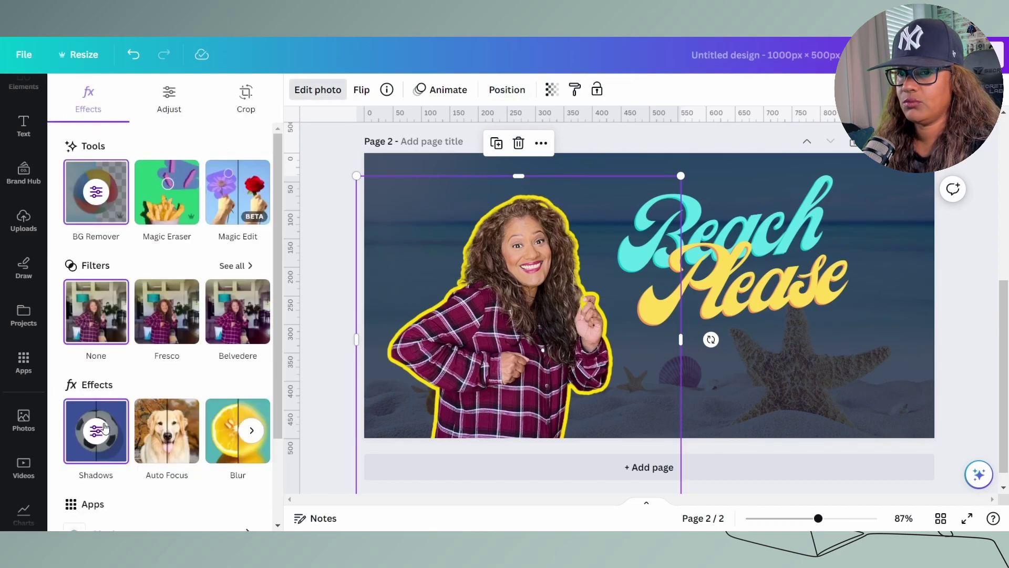
click(104, 427)
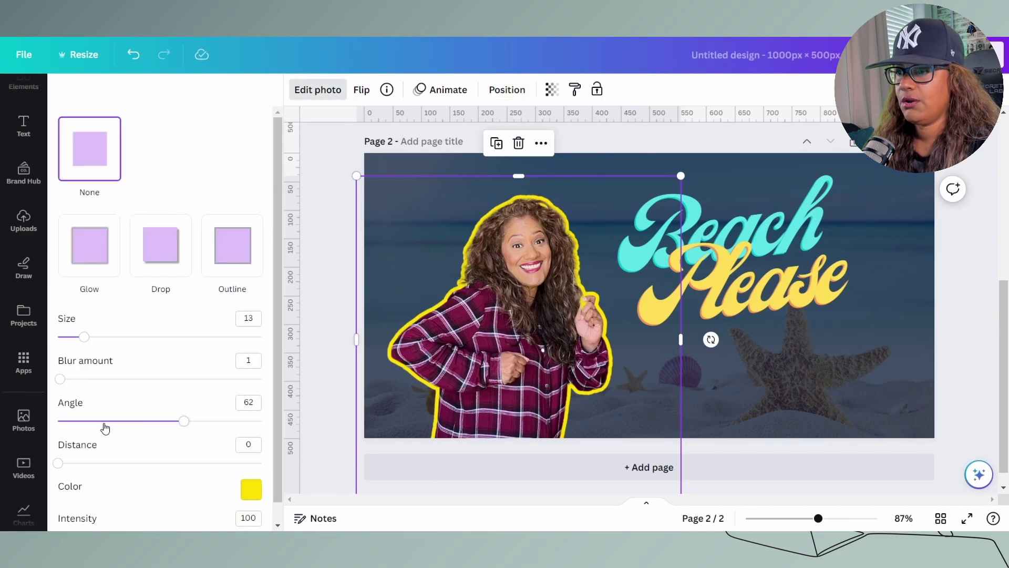
click(251, 493)
drag(284, 427, 354, 429)
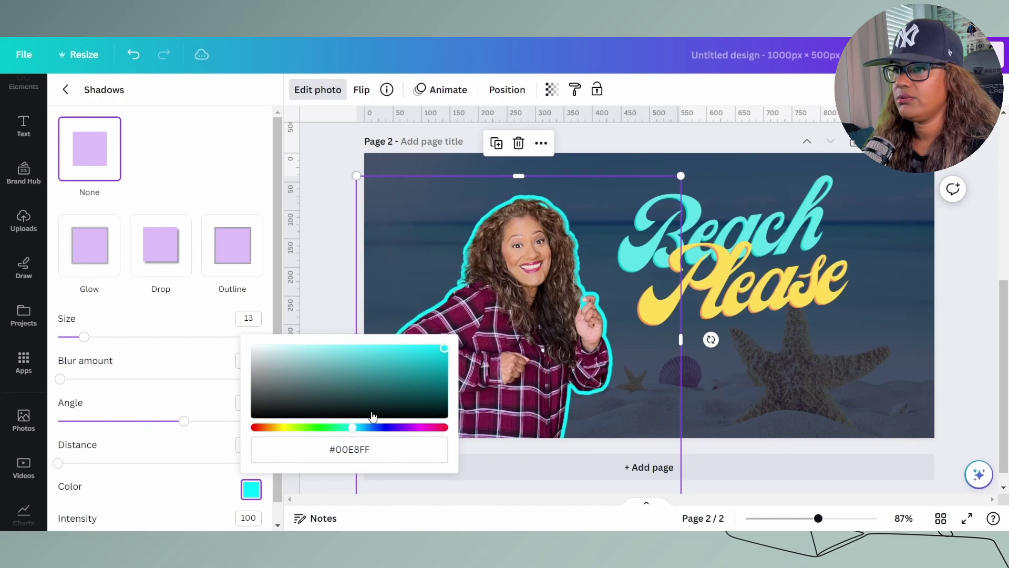
drag(443, 350, 353, 350)
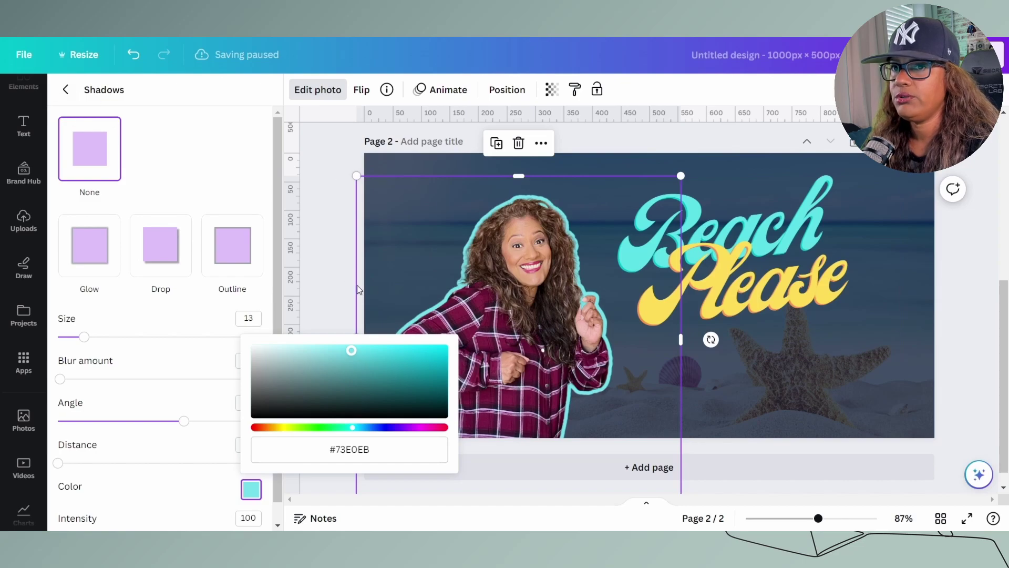
click(374, 445)
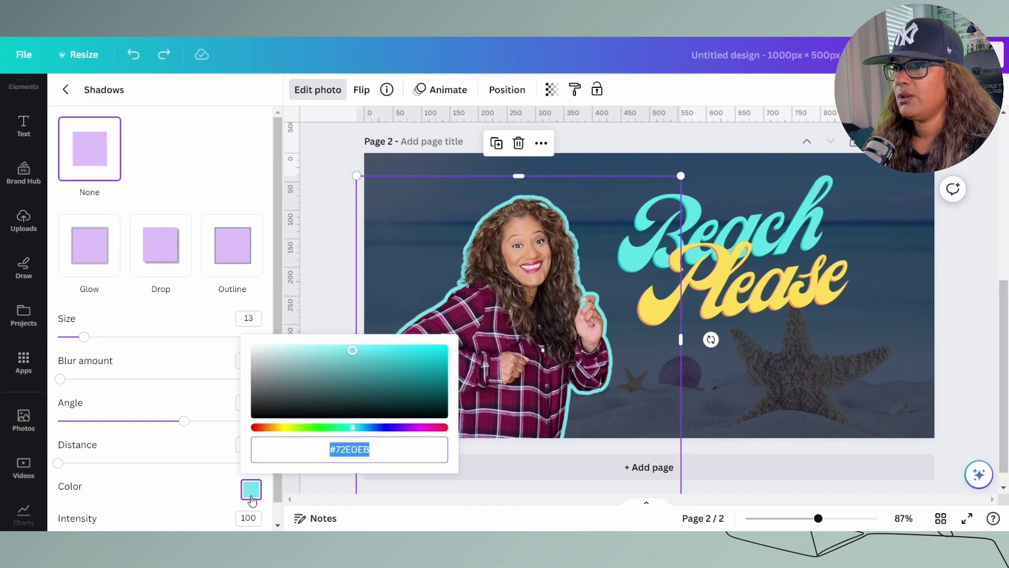
drag(354, 351, 239, 349)
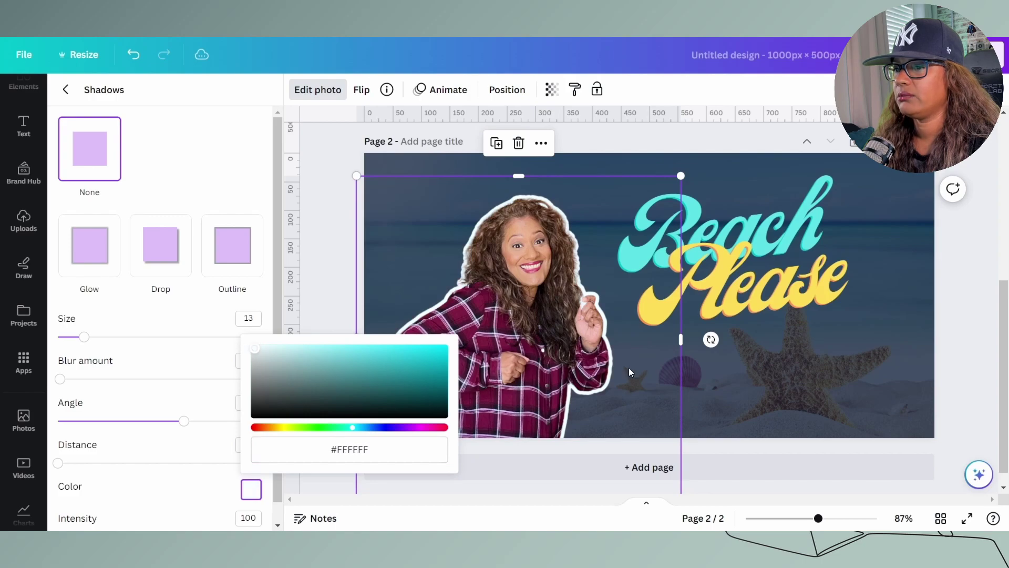
click(955, 299)
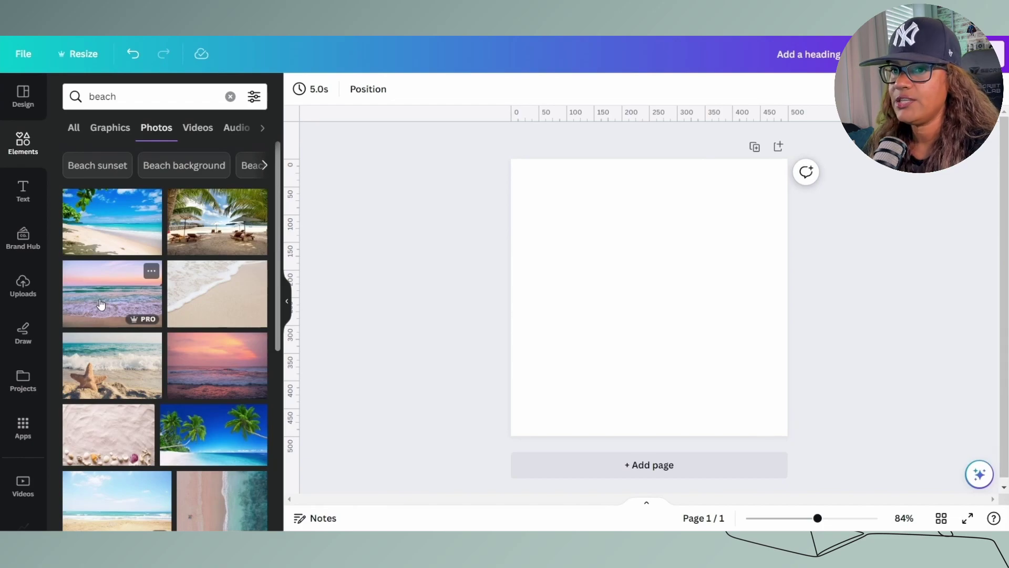
Set the pink-sky ocean photo as the square page's background and add the recently used photo of the woman on orange.
drag(101, 304, 519, 294)
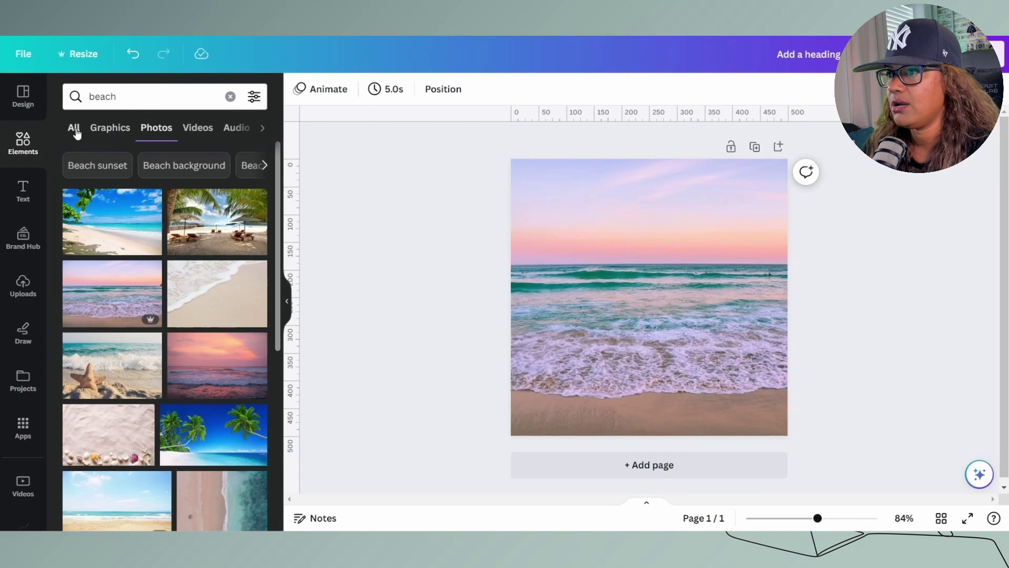
click(230, 96)
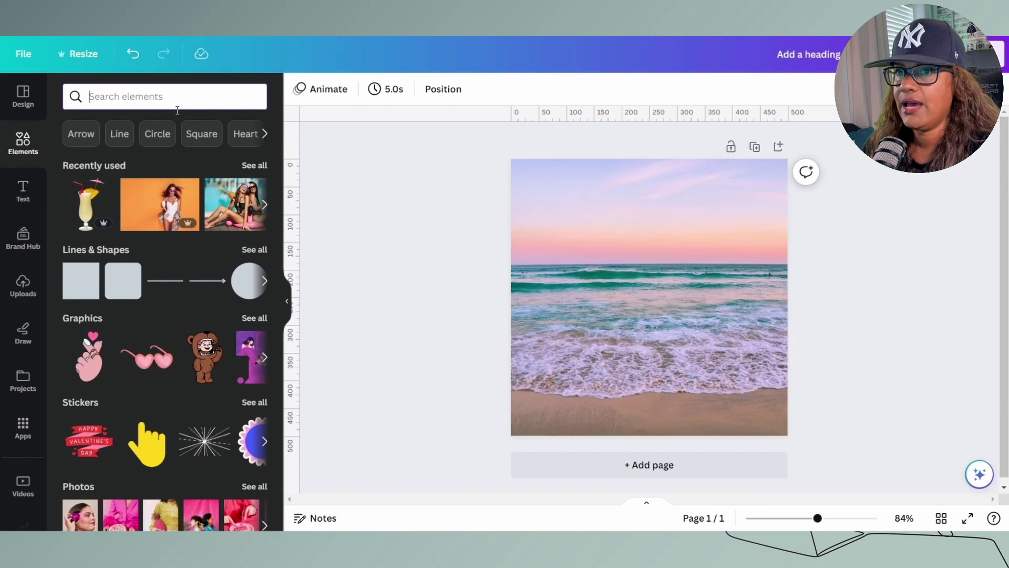
click(127, 211)
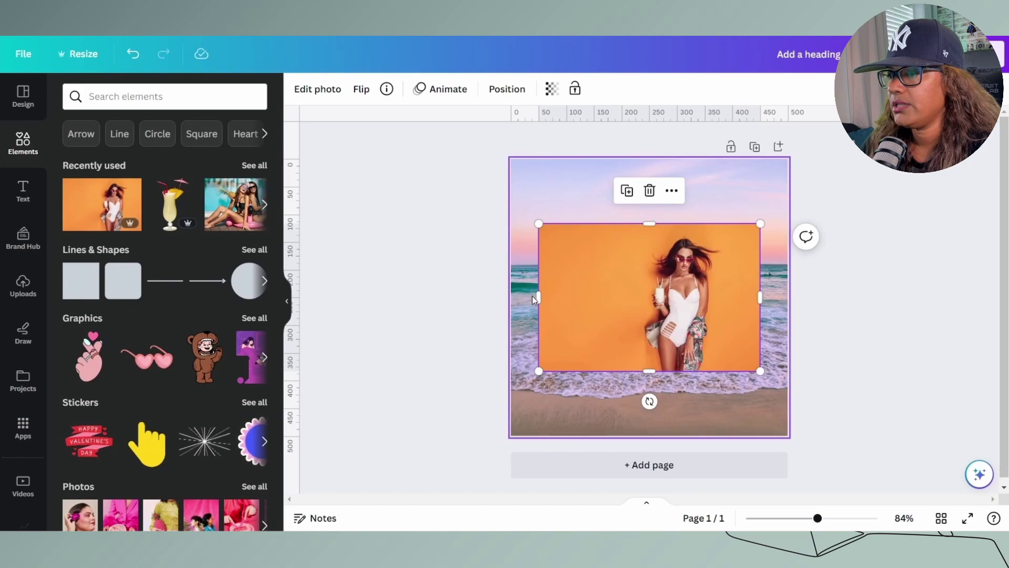
Crop the photo's two sides closely around the woman and move it to about the middle of the page.
drag(536, 298, 626, 294)
drag(760, 297, 740, 298)
drag(724, 360, 688, 361)
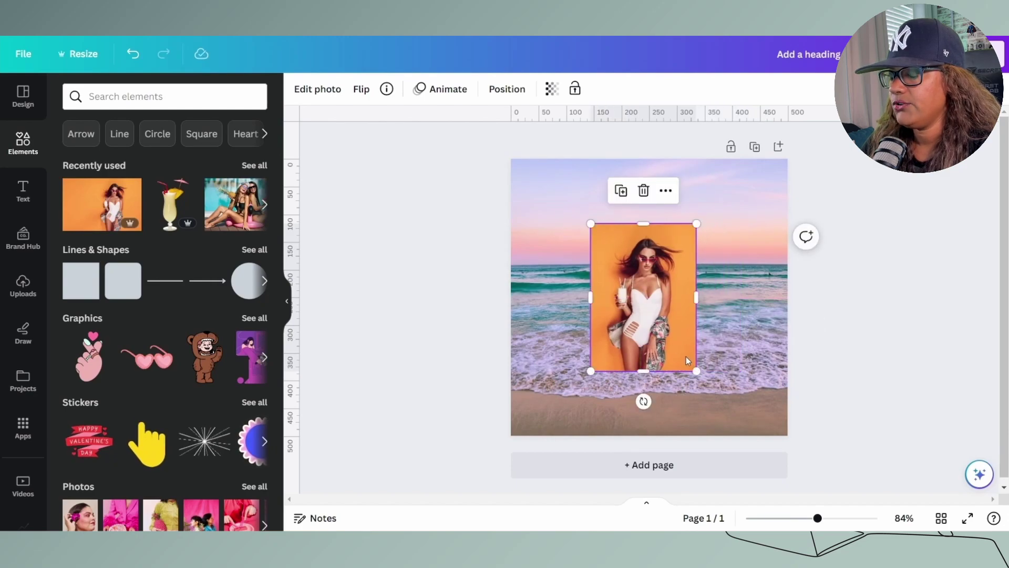
Remove the orange background from the woman's photo and enlarge the cutout to the full page height.
click(309, 90)
click(114, 181)
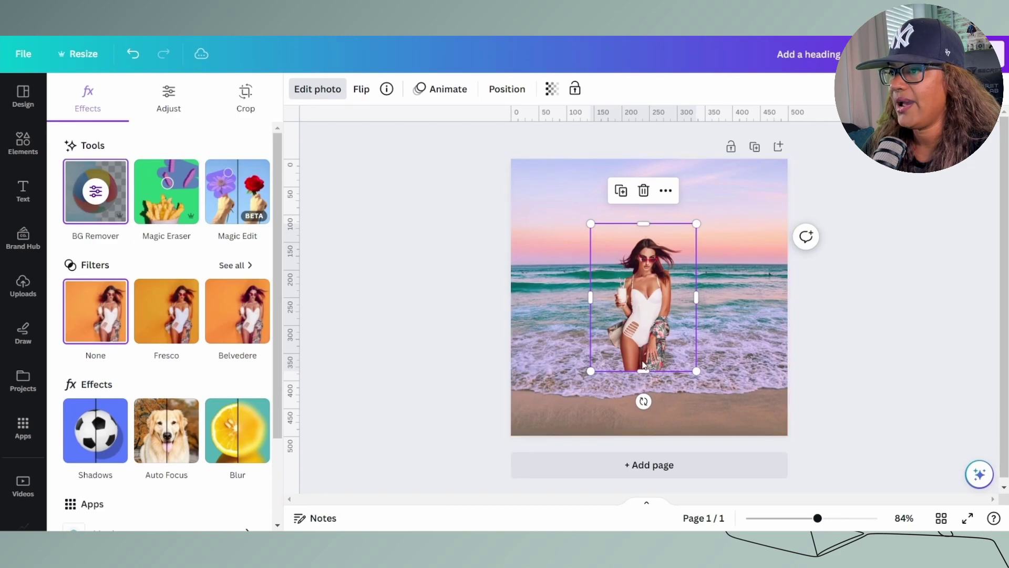
drag(697, 371, 744, 437)
drag(591, 226, 523, 169)
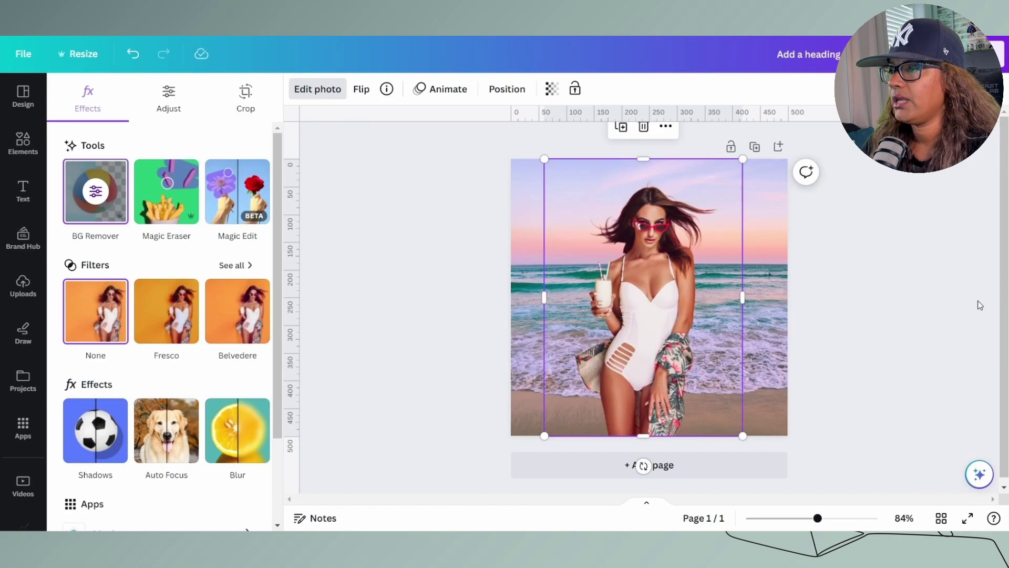
Add a text box reading "SUMMER SALE 50% OFF" on three lines over the woman and enlarge it to font size 32.8.
click(23, 193)
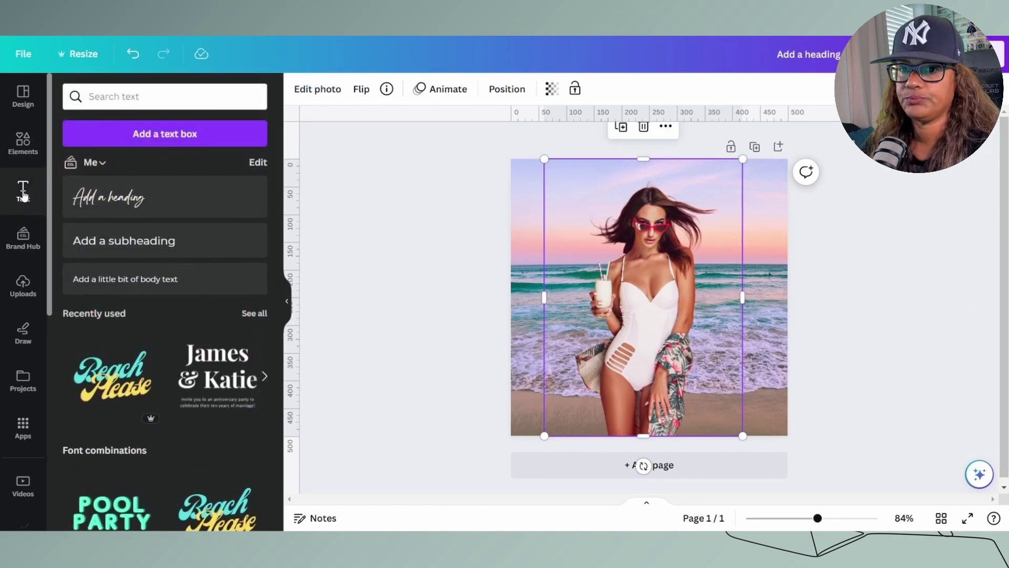
click(166, 134)
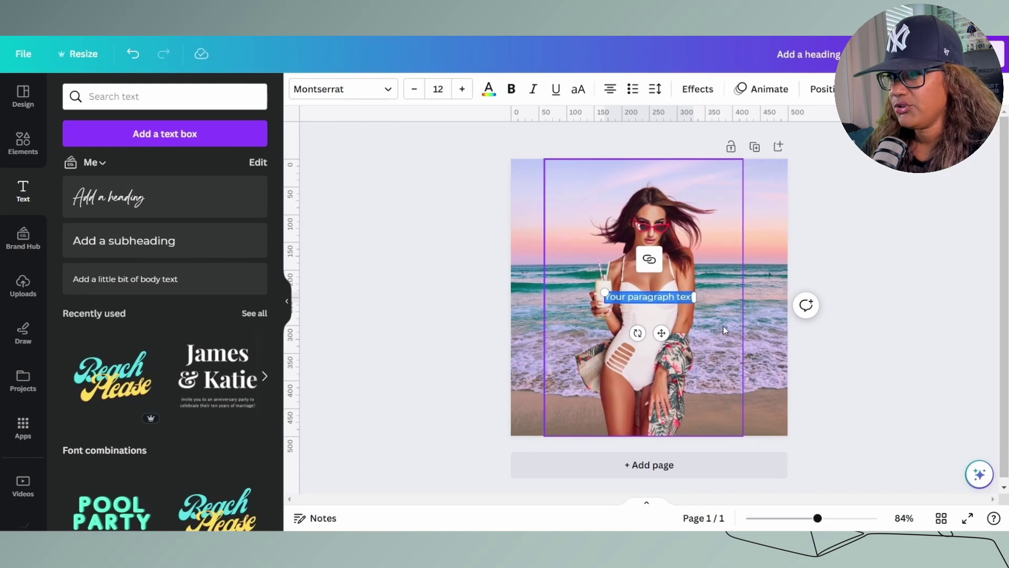
text(Summer)
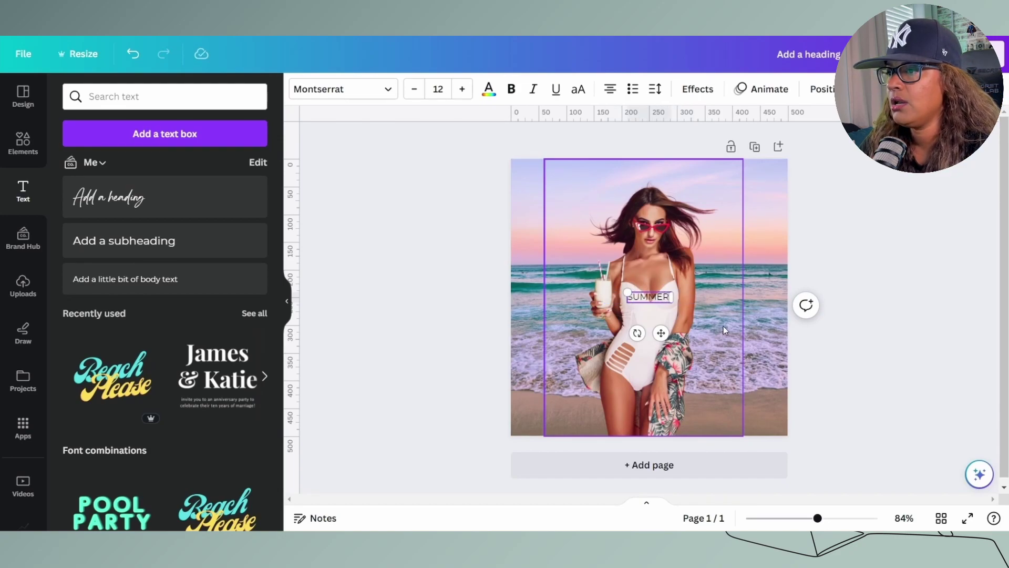
key(Return)
text(Sale)
key(Return)
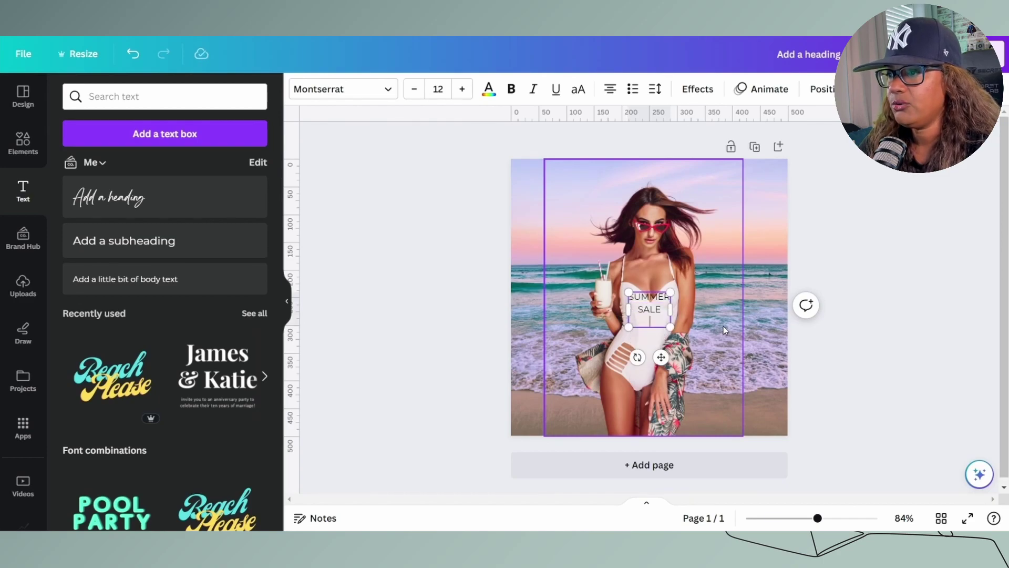
text(50)
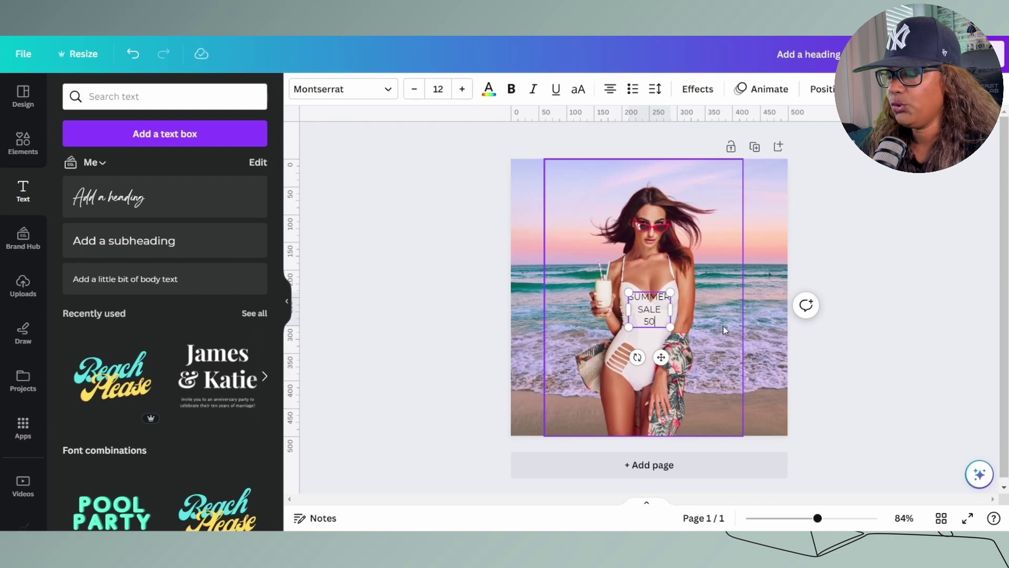
text(% OFF)
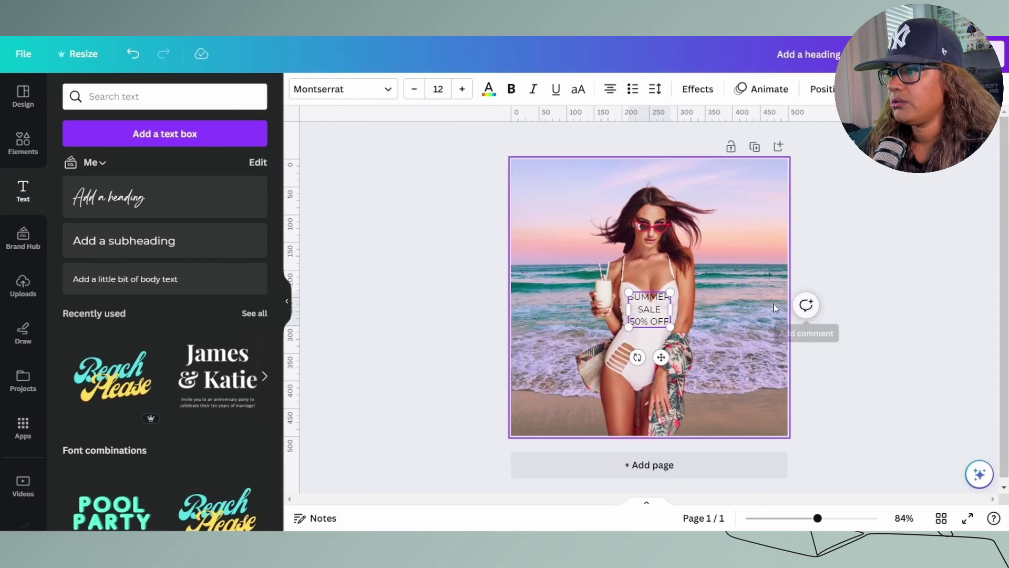
drag(671, 327, 677, 347)
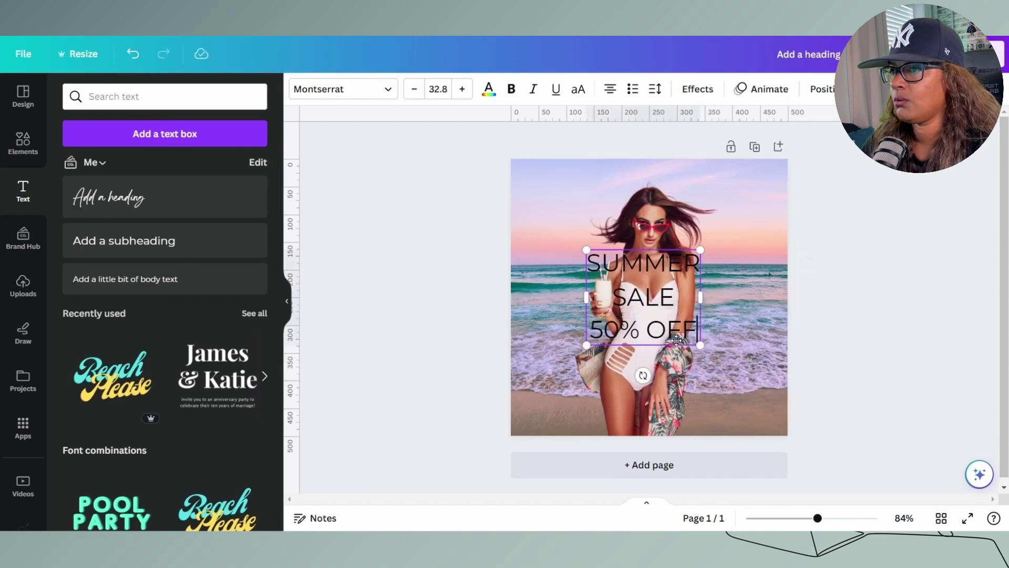
Set the "SUMMER SALE 50% OFF" text to font size 50 and change its font to Anton.
click(430, 87)
text(50)
key(Return)
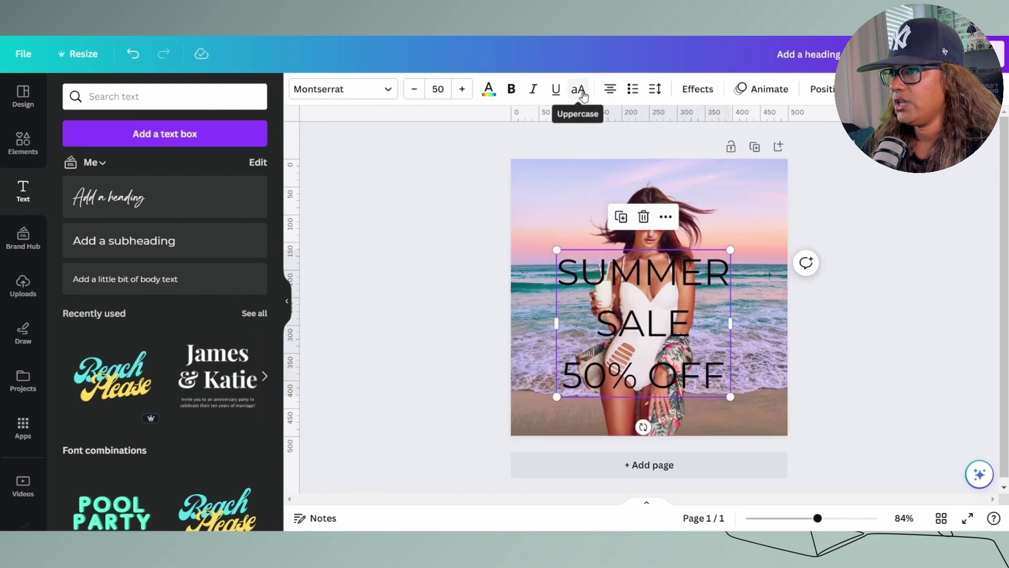
click(359, 93)
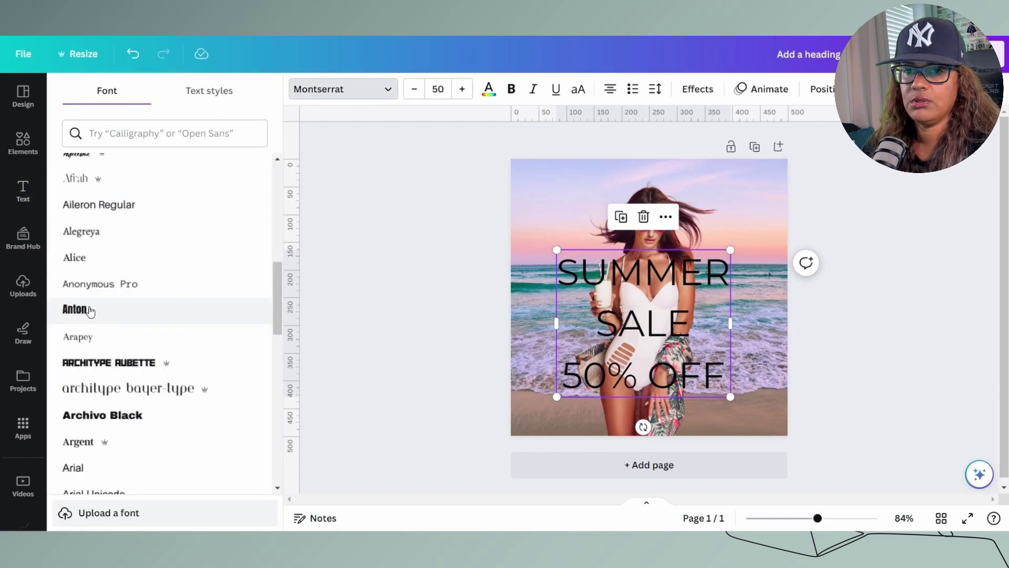
click(90, 312)
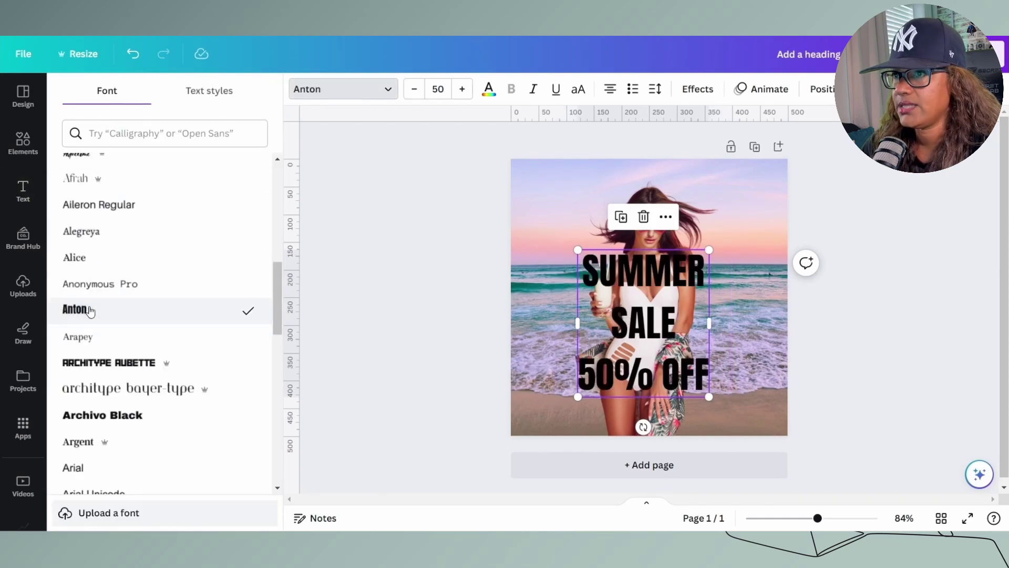
Reduce the text's line spacing to 1.11 and enlarge the text box to font size 70.8.
click(655, 89)
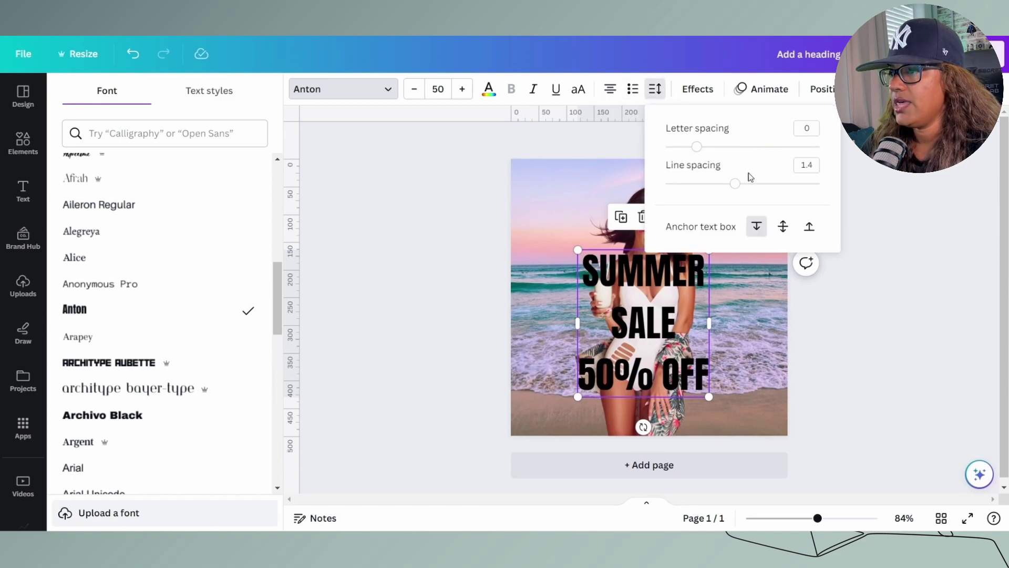
drag(738, 185, 712, 184)
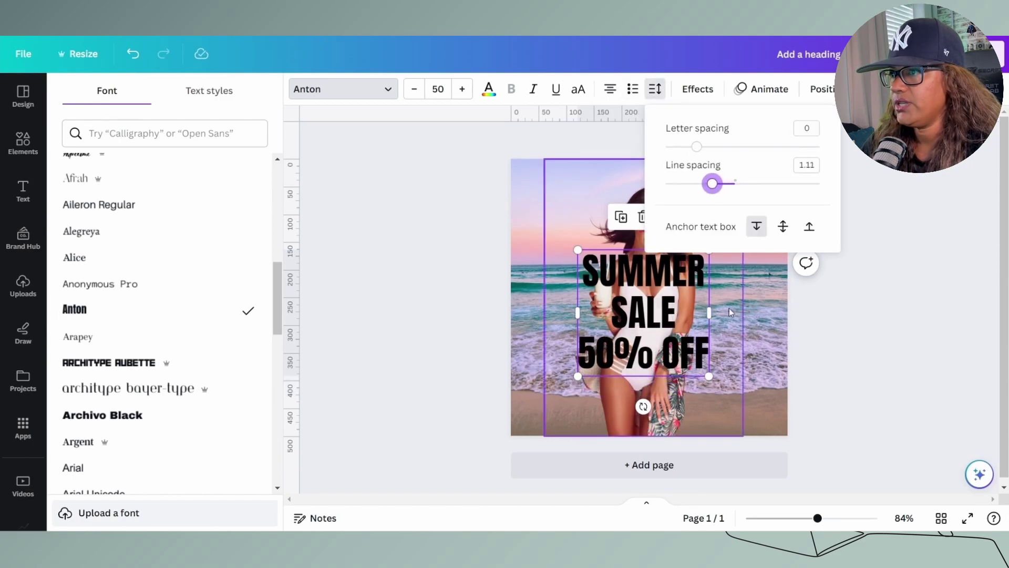
drag(709, 376, 688, 364)
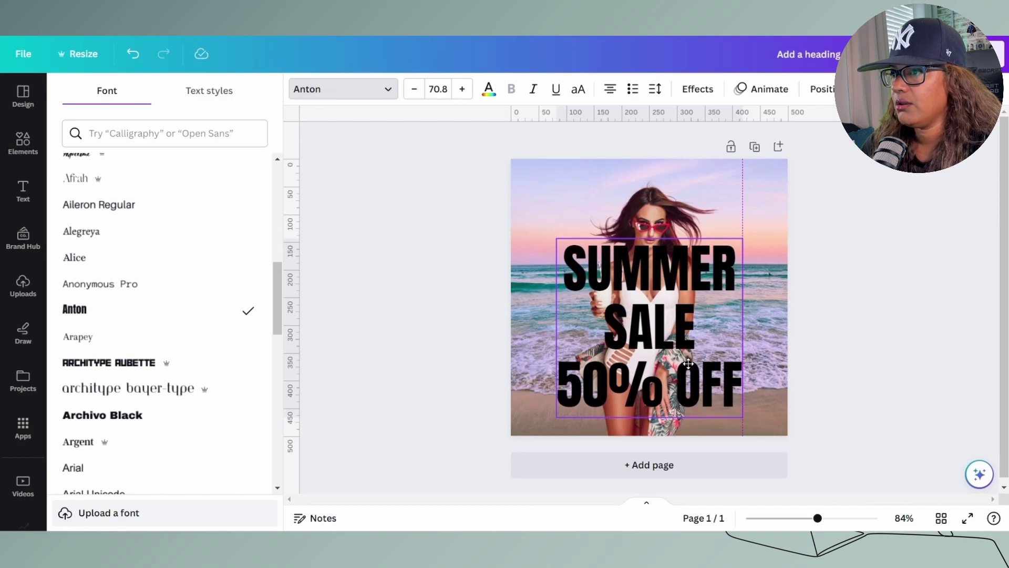
drag(689, 364, 688, 363)
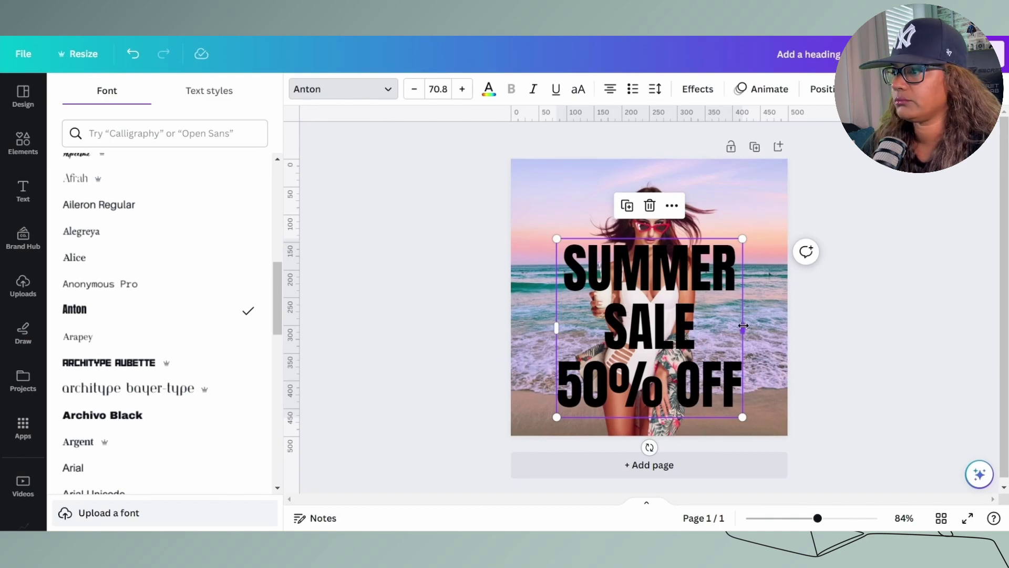
Widen the text box on both sides, move it slightly over the woman and tighten its line spacing to 1.06.
drag(743, 326, 760, 327)
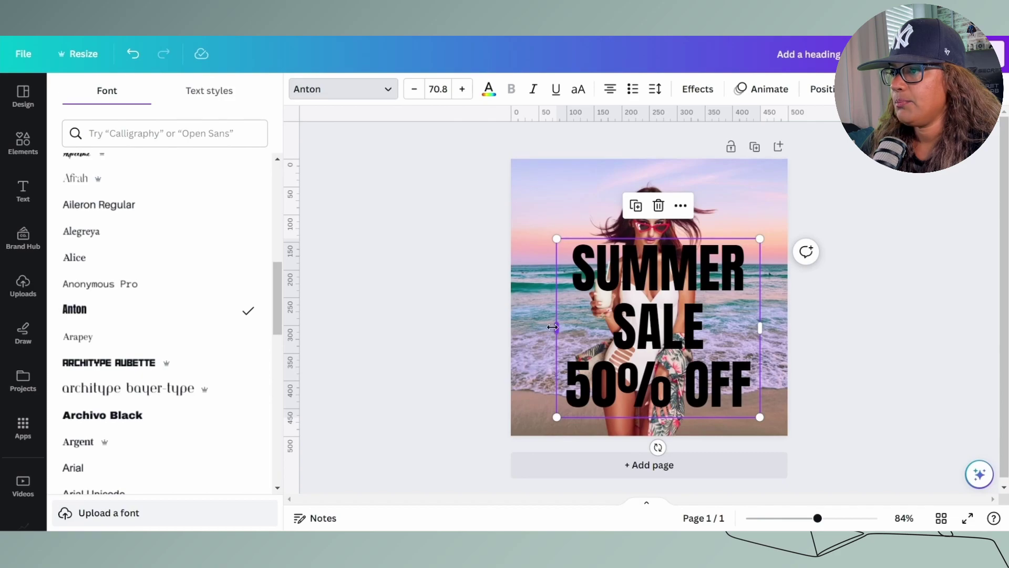
drag(550, 327, 536, 327)
drag(664, 357, 660, 359)
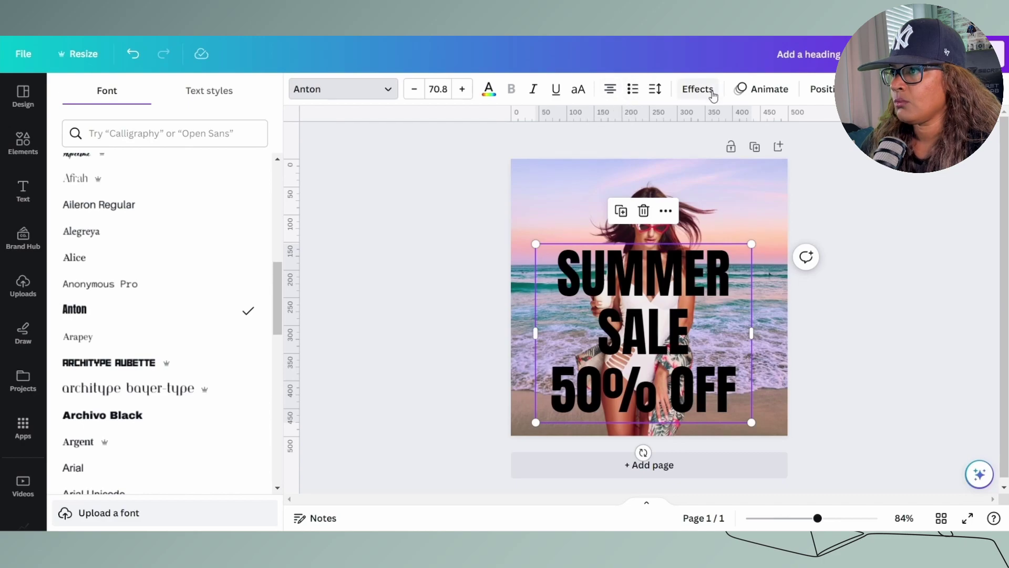
click(657, 90)
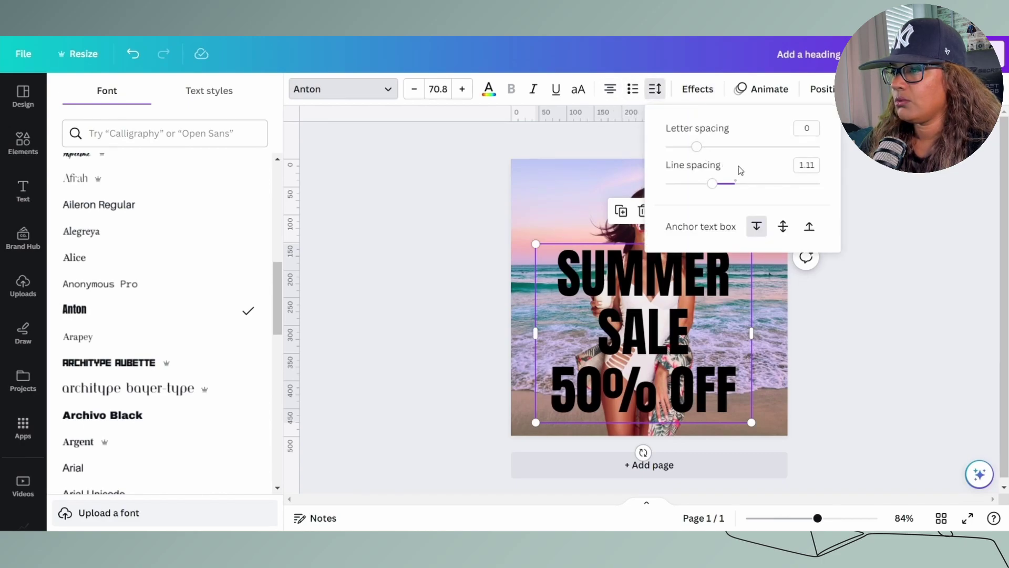
drag(716, 185, 710, 187)
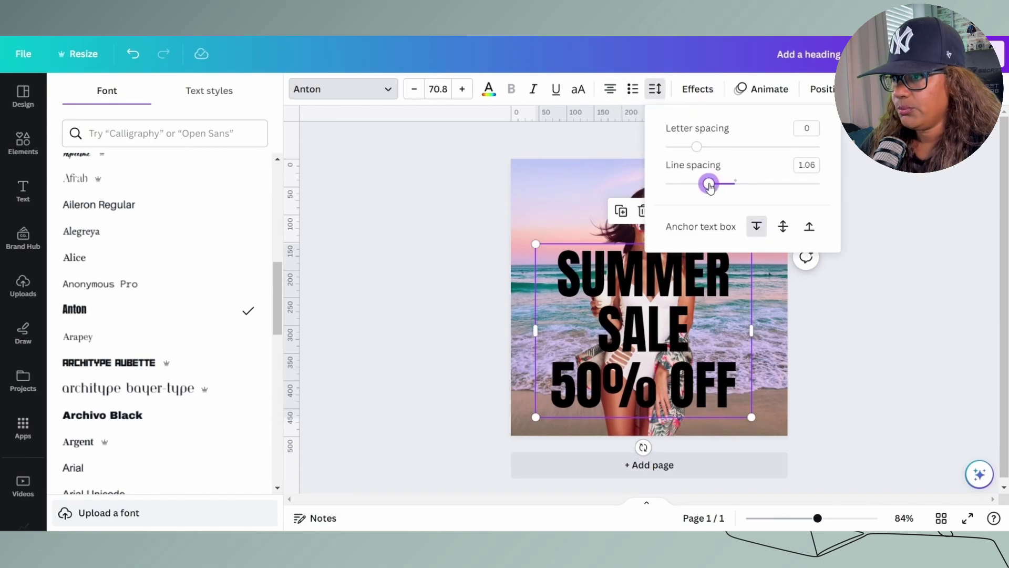
Send the sale text backward behind the woman and place a duplicate of it exactly over the original.
click(821, 89)
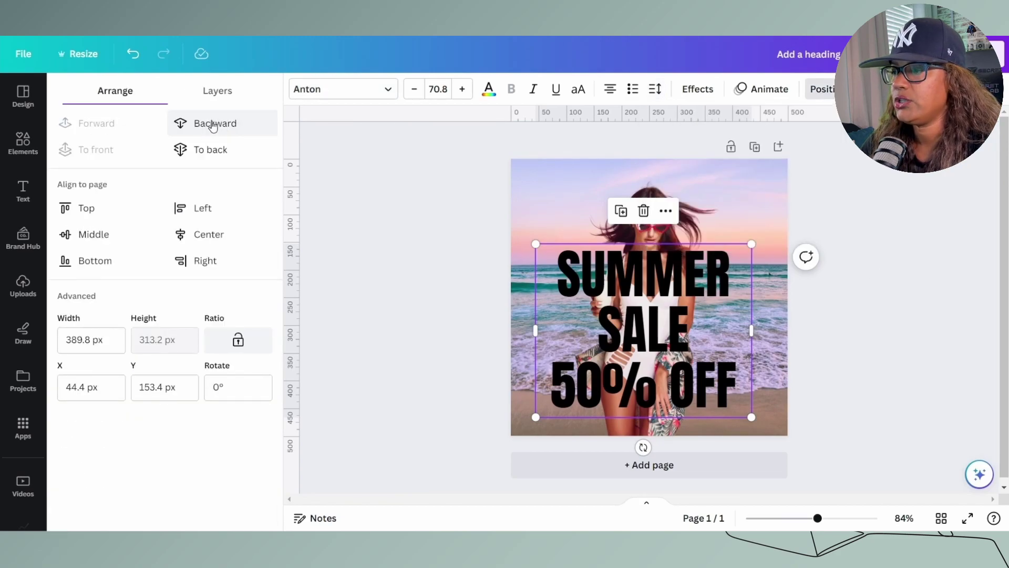
click(212, 123)
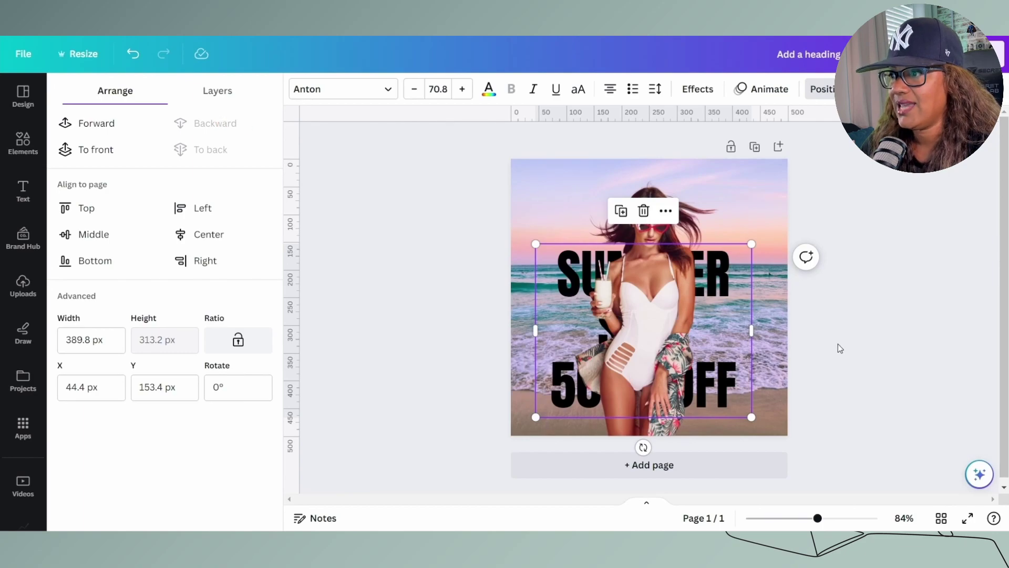
key(ctrl+d)
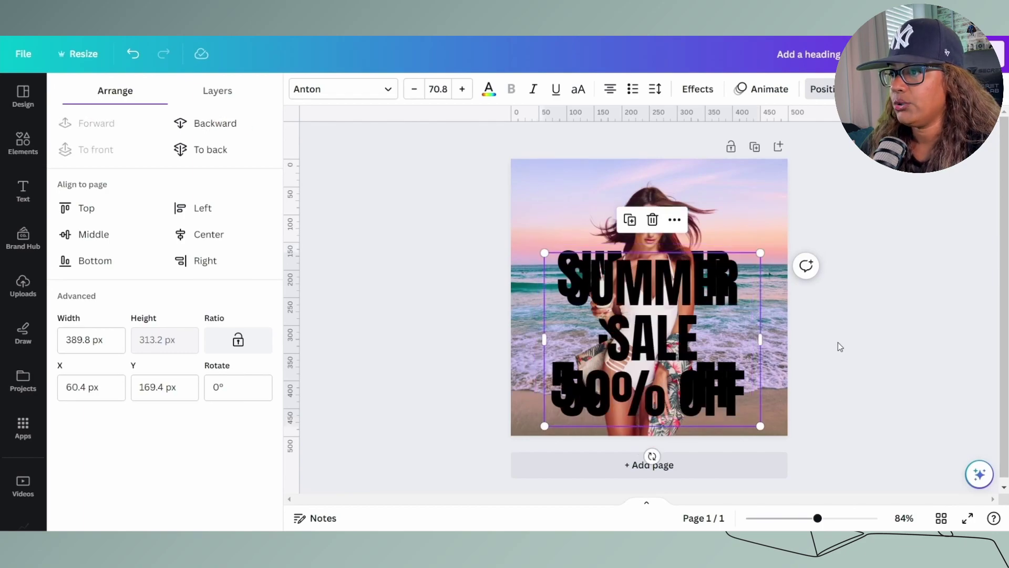
drag(652, 339, 645, 331)
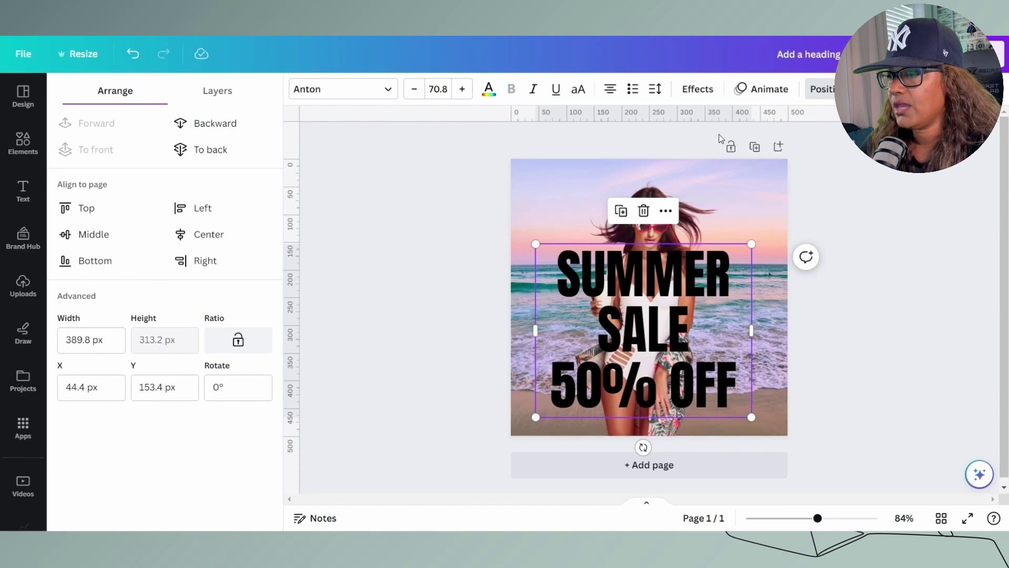
Apply the Hollow effect with thickness 6 to the front copy of the sale text.
click(708, 92)
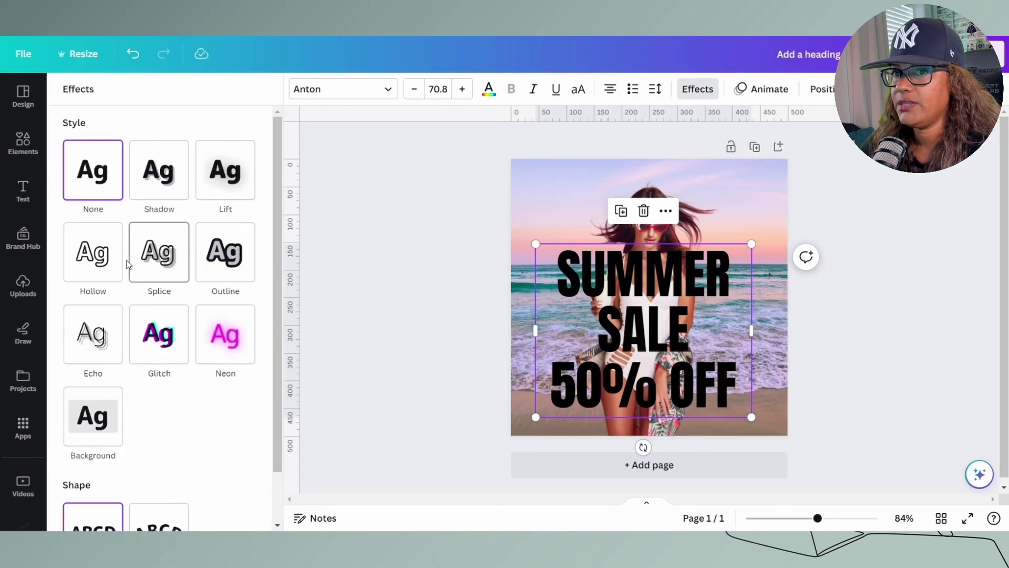
click(97, 255)
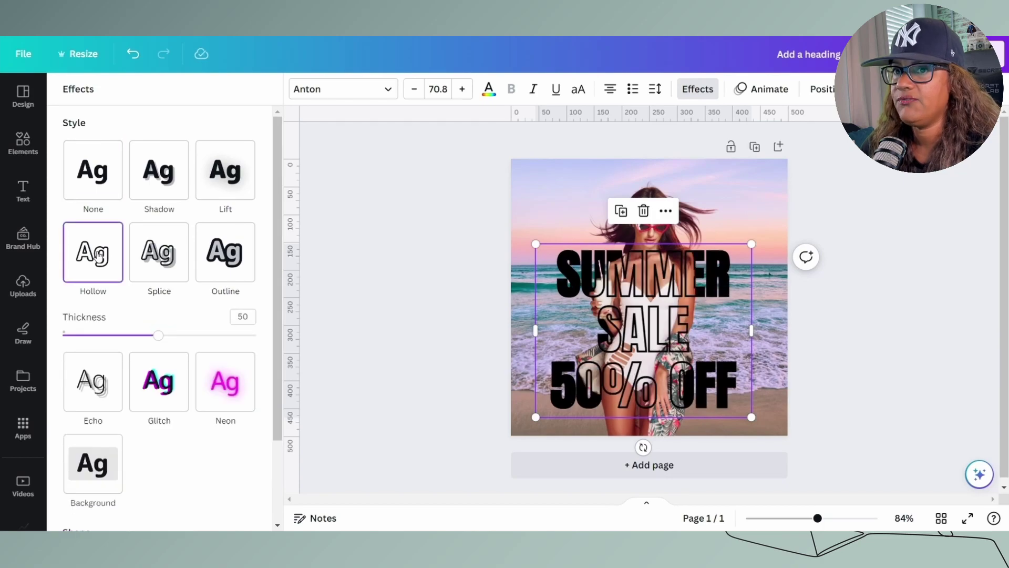
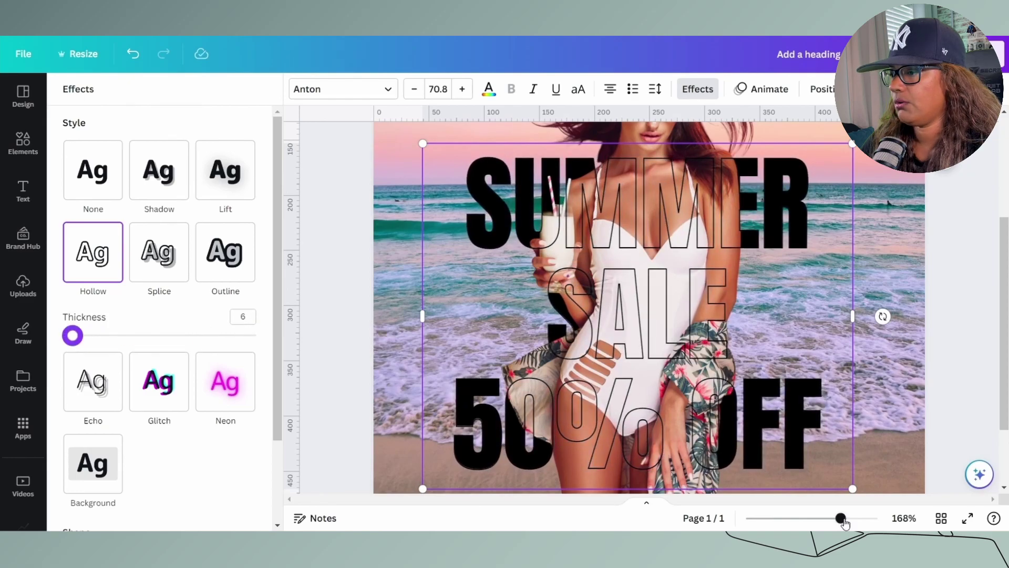
drag(841, 518, 829, 520)
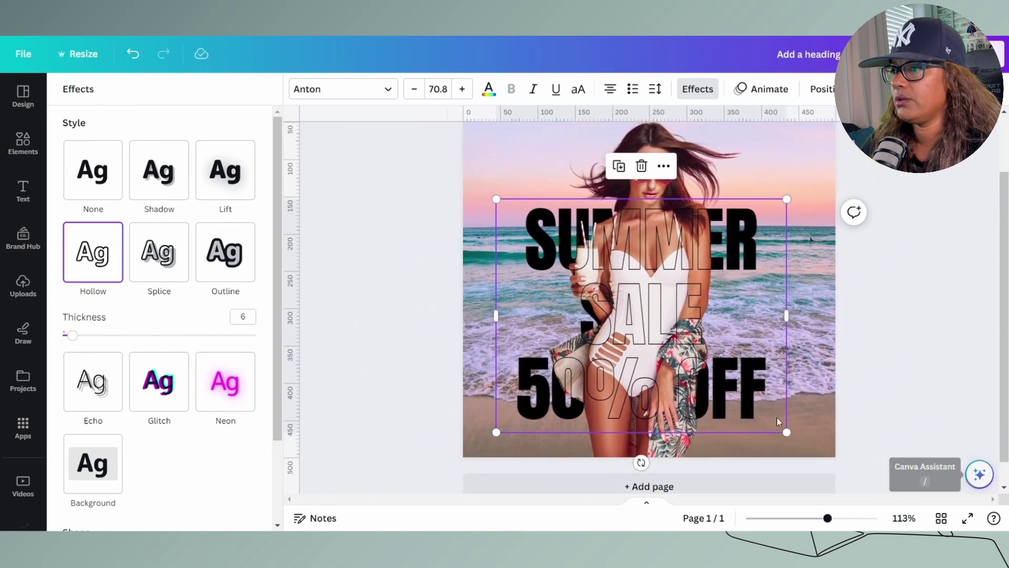
Try pink, teal, yellow and orange as the hollow text's outline color, ending on the light orange default color.
click(489, 89)
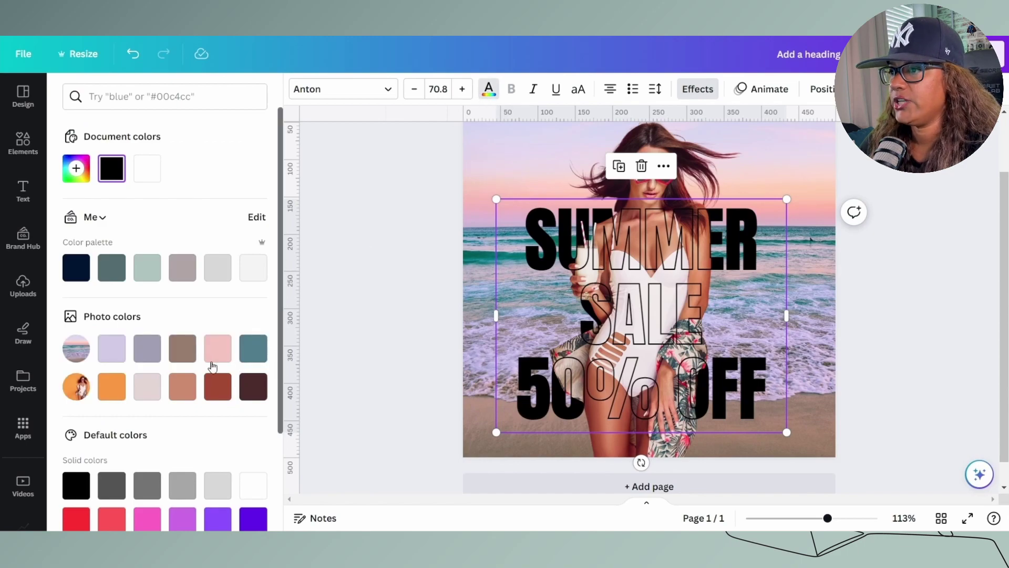
scroll(213, 349, down, 2)
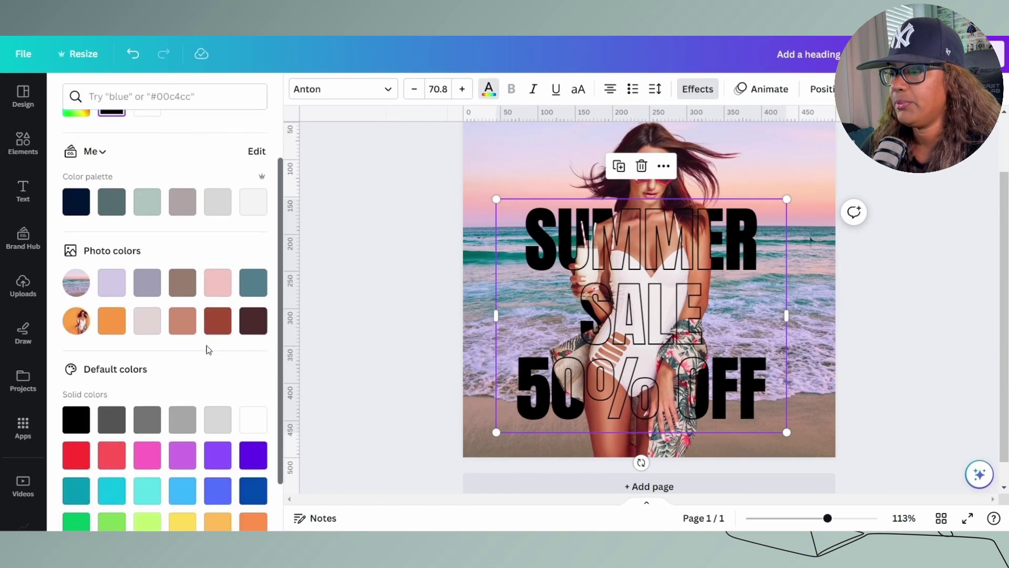
click(218, 284)
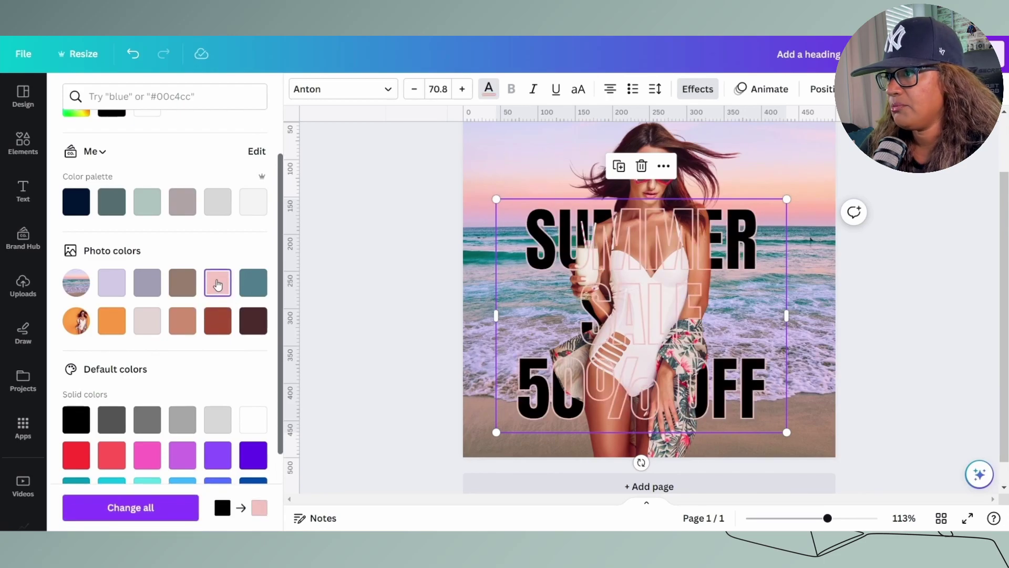
click(248, 284)
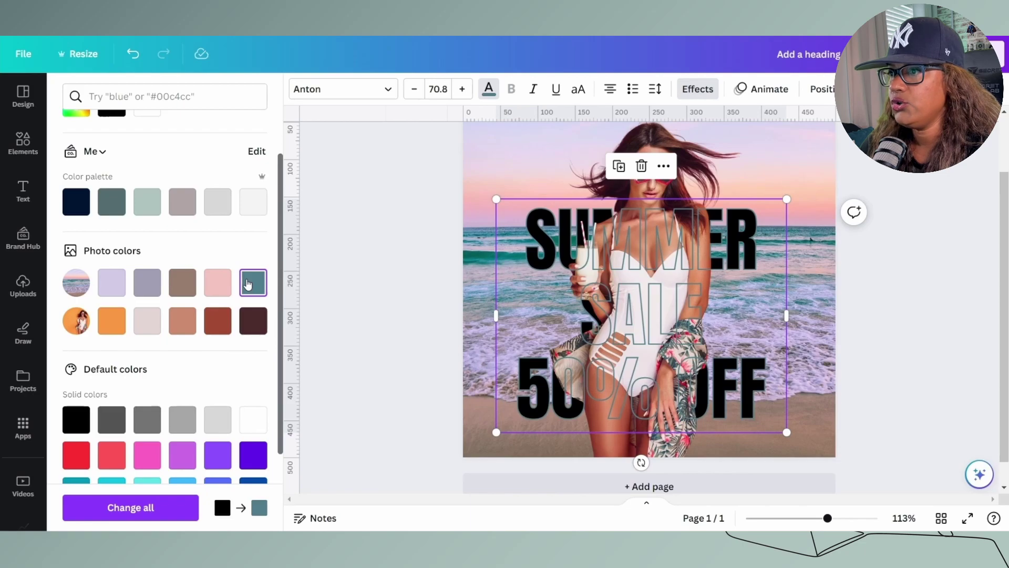
scroll(248, 283, down, 2)
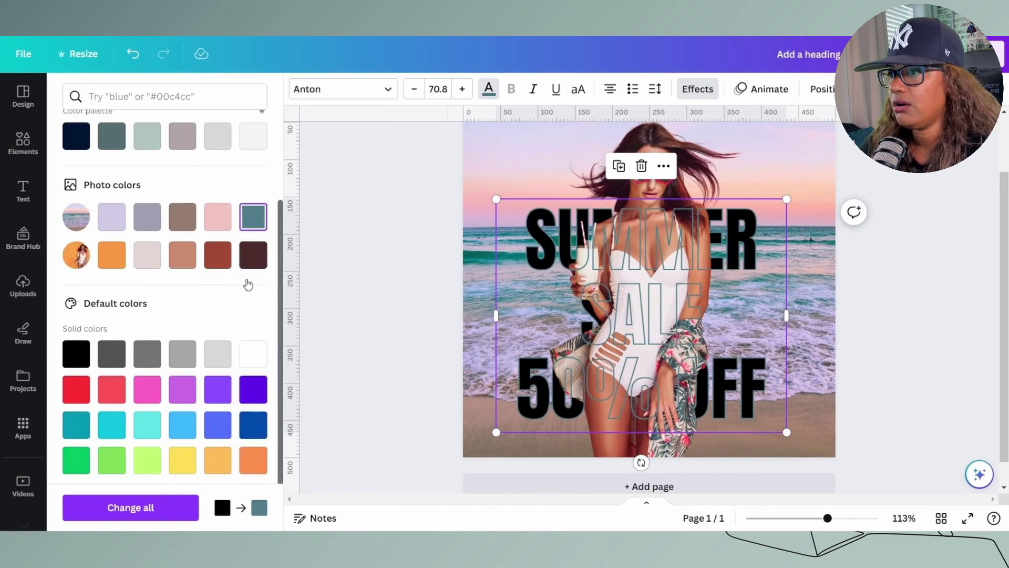
scroll(176, 410, down, 1)
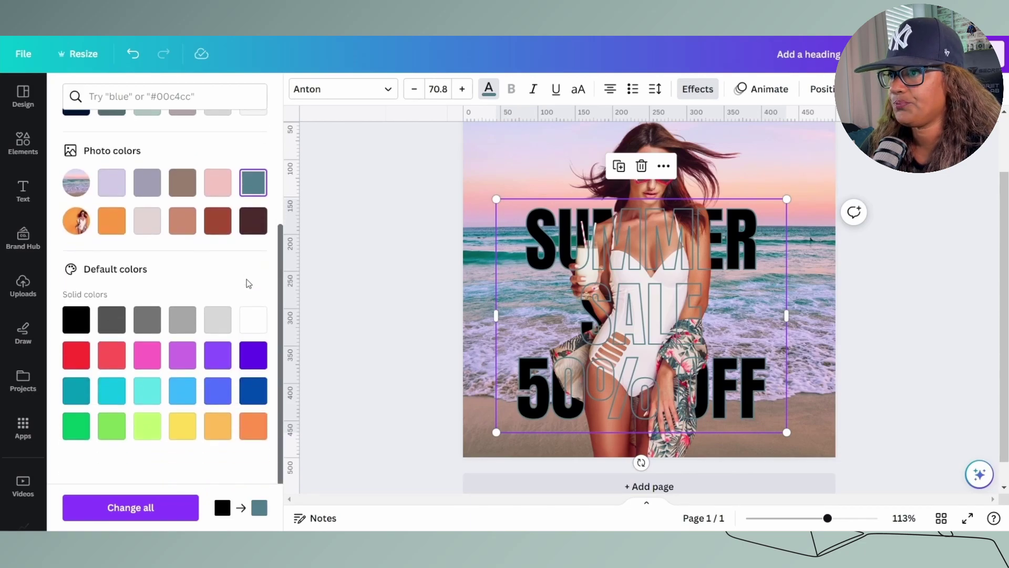
click(182, 421)
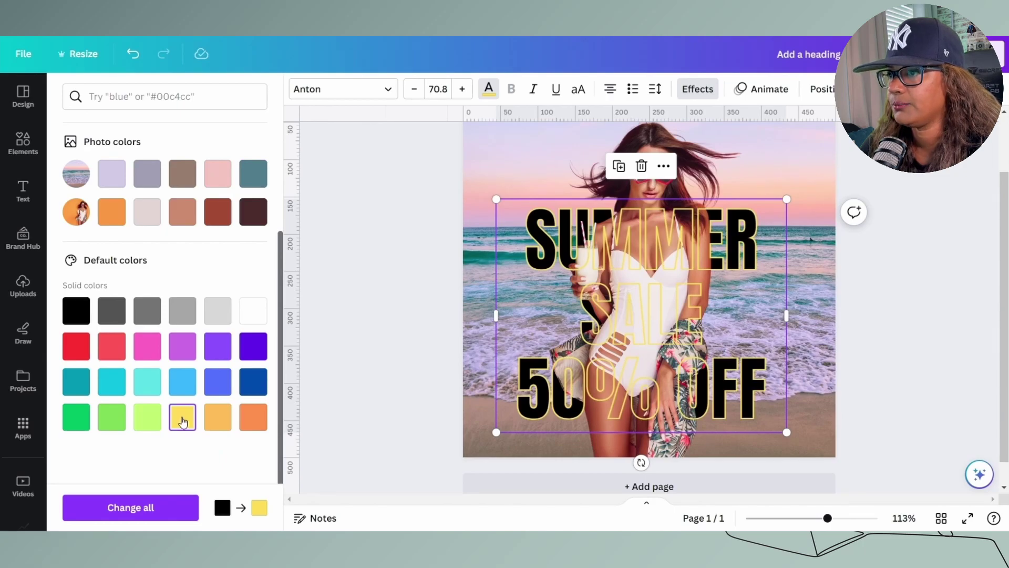
click(261, 426)
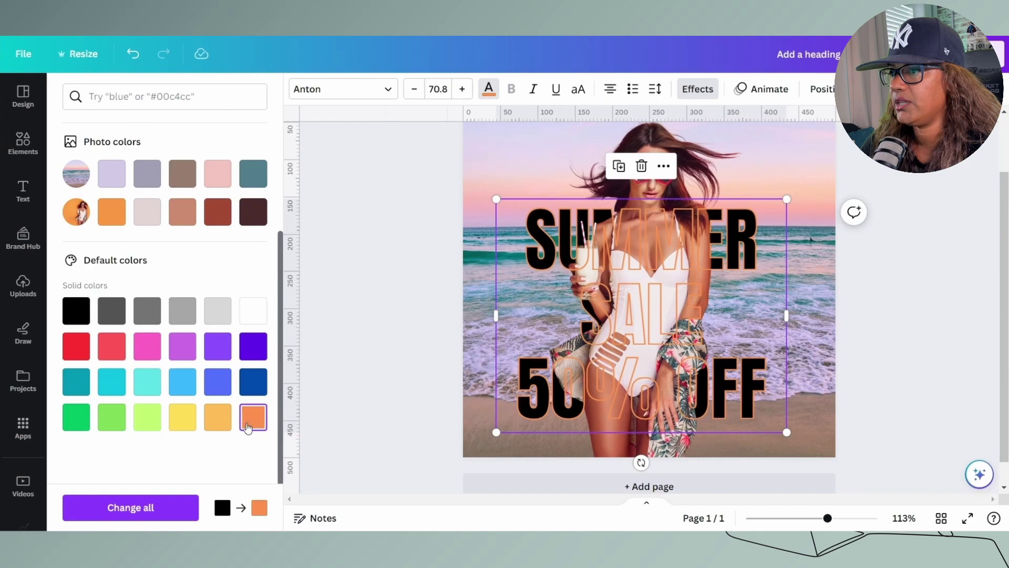
click(224, 424)
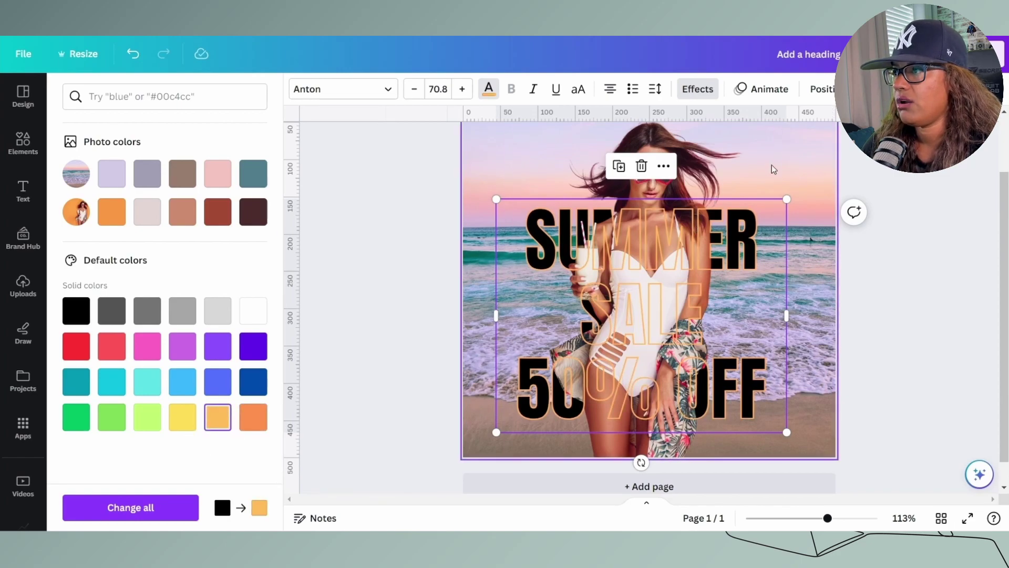
Select the solid text layer behind the woman, try light orange and pink, and recolor it with the ocean photo's teal.
click(822, 89)
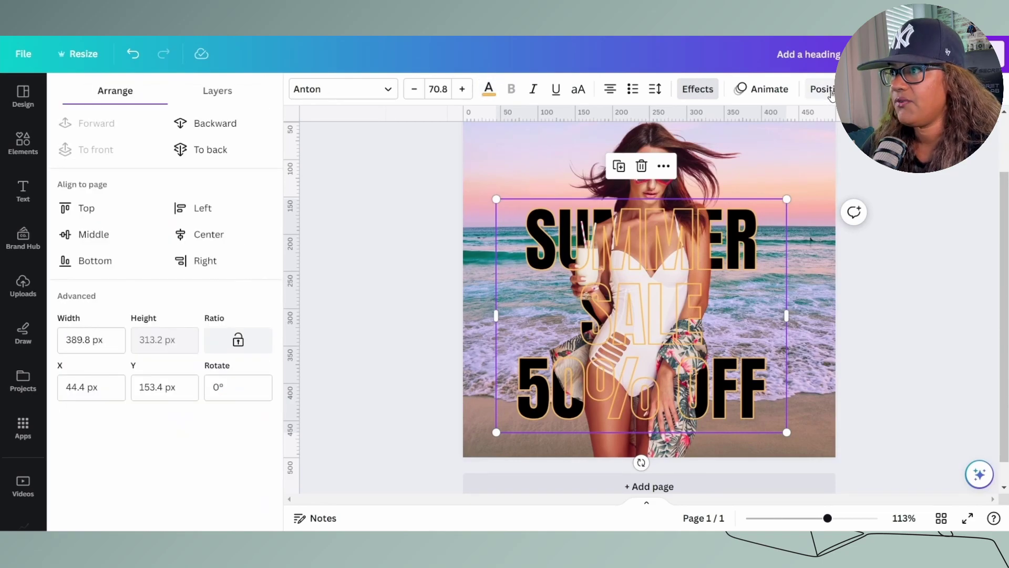
click(219, 92)
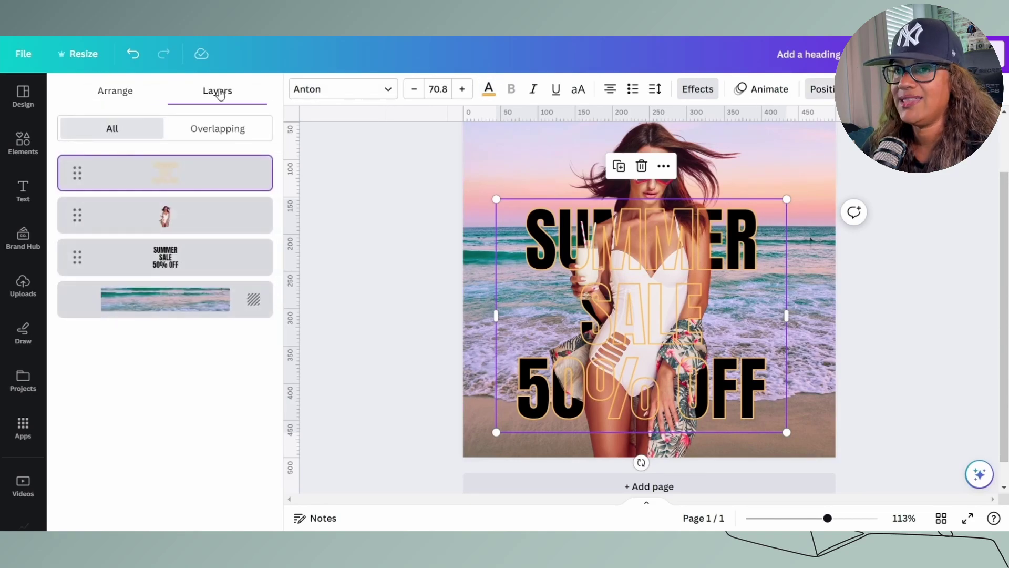
click(206, 259)
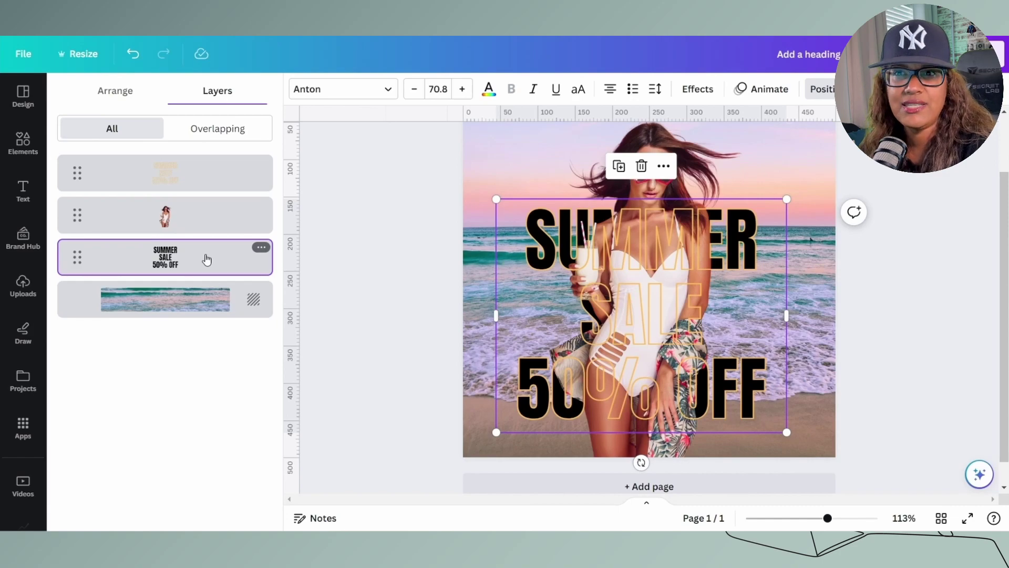
click(489, 88)
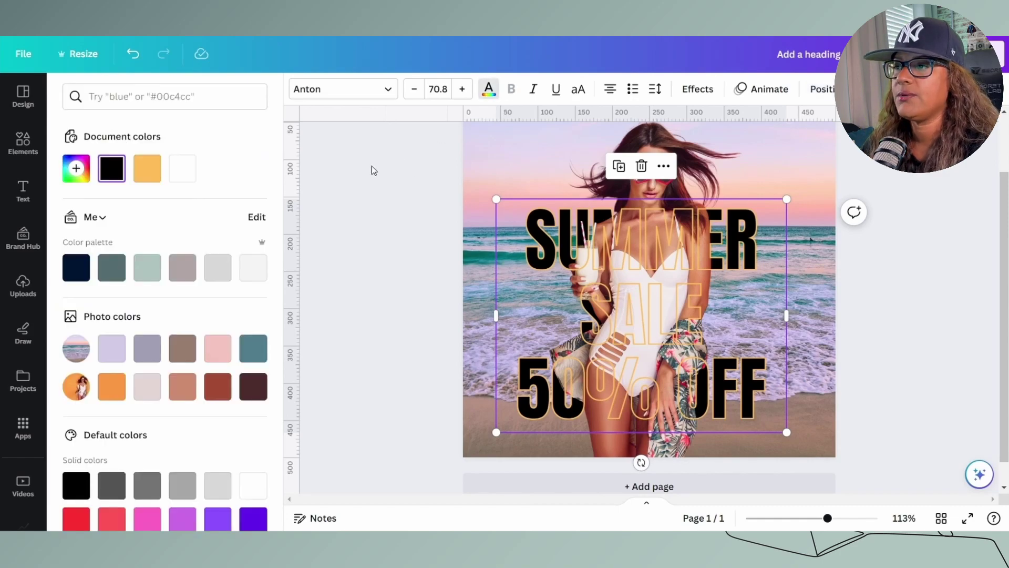
click(149, 173)
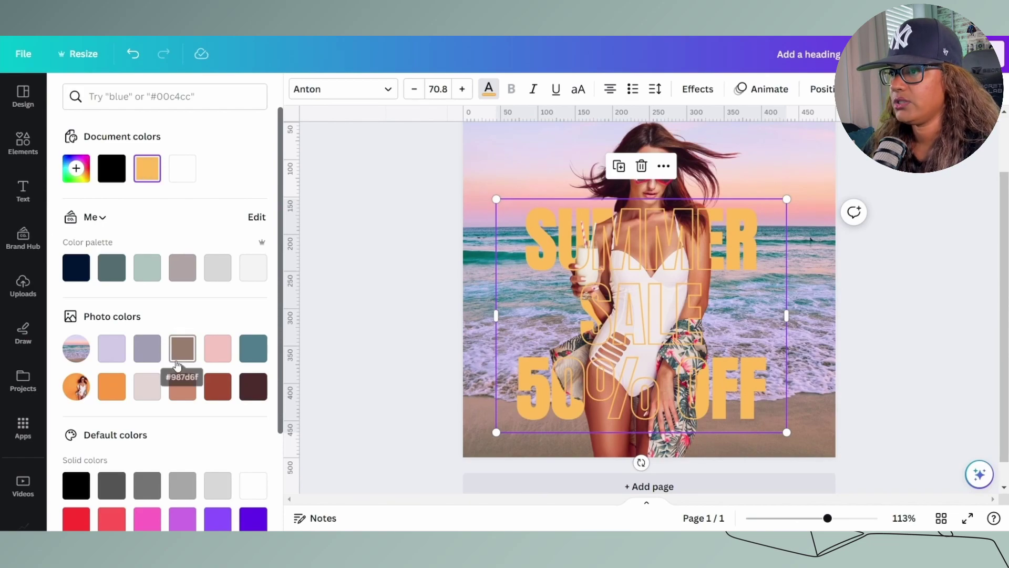
scroll(179, 347, down, 2)
click(228, 286)
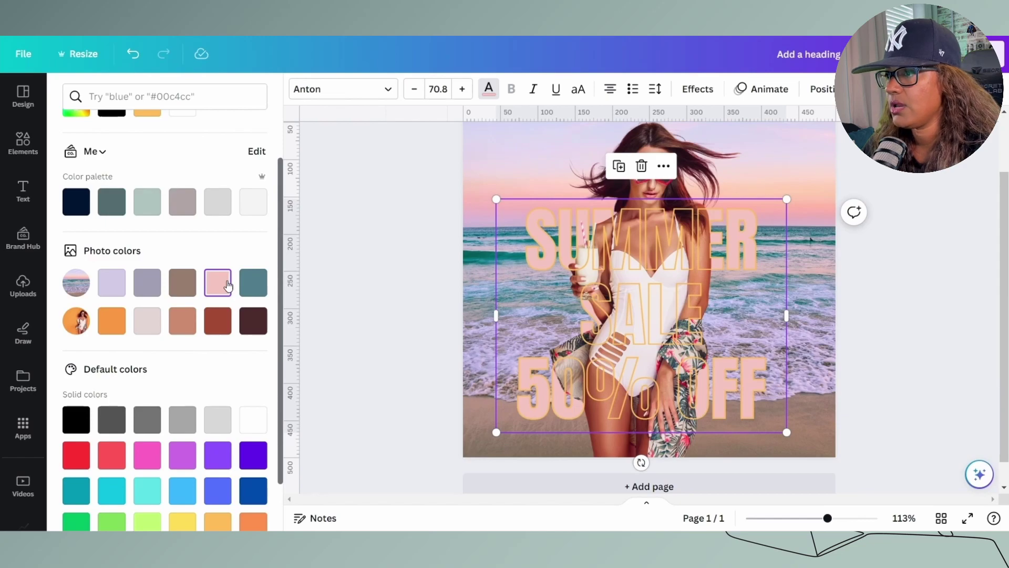
click(261, 284)
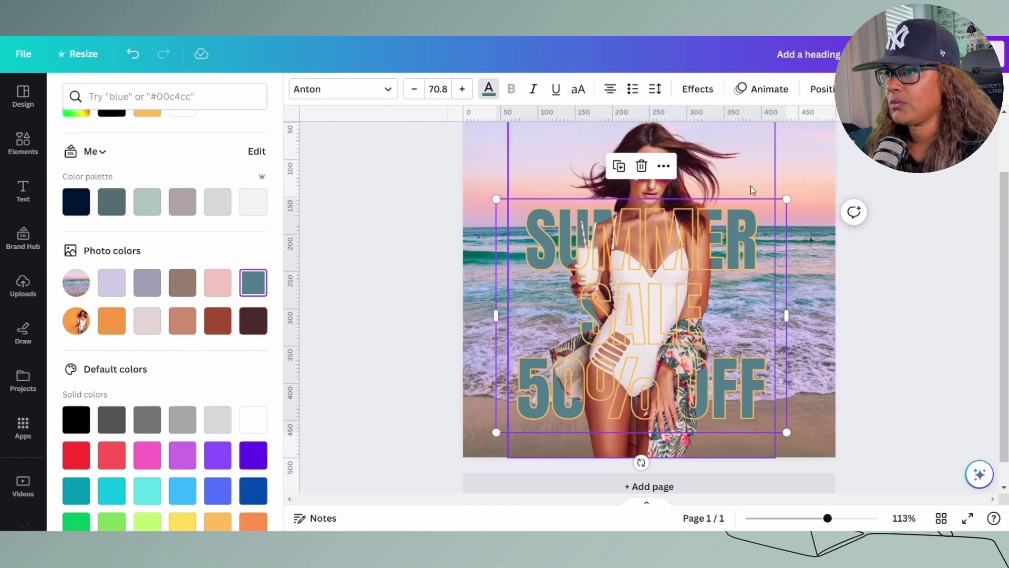
Change the hollow front text's outline color to black and deselect it to show the whole design.
click(671, 256)
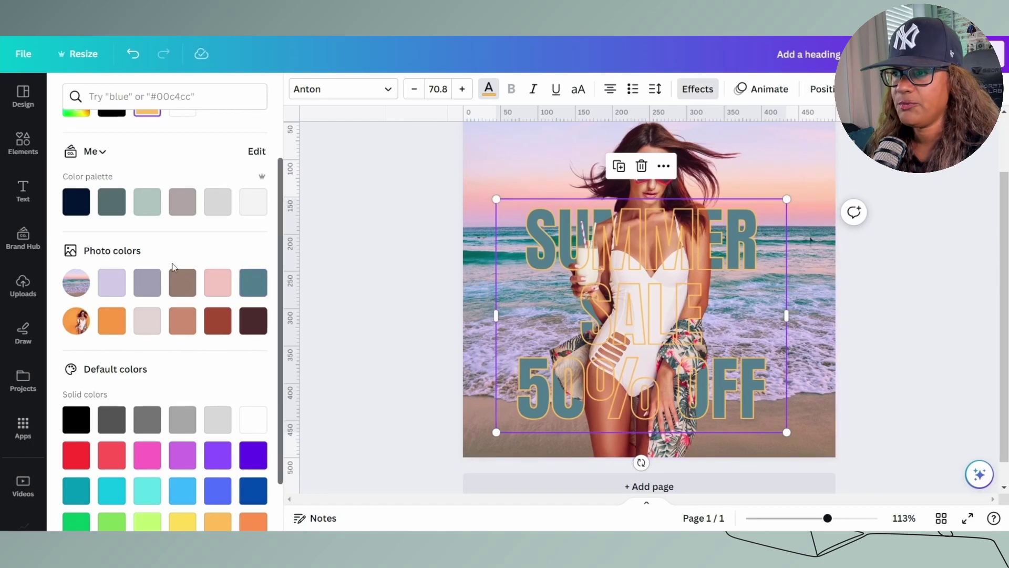
click(79, 421)
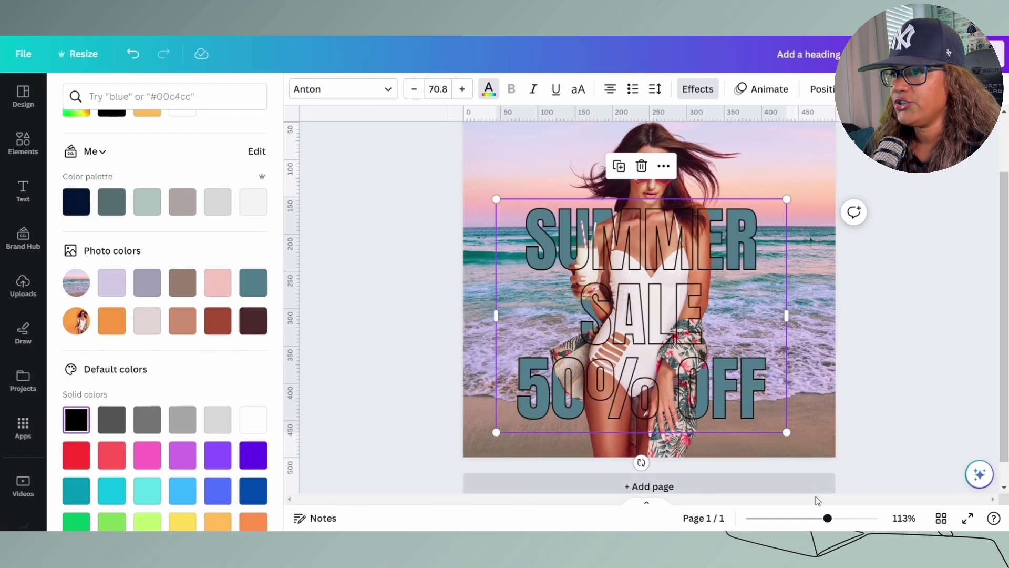
drag(827, 518, 818, 519)
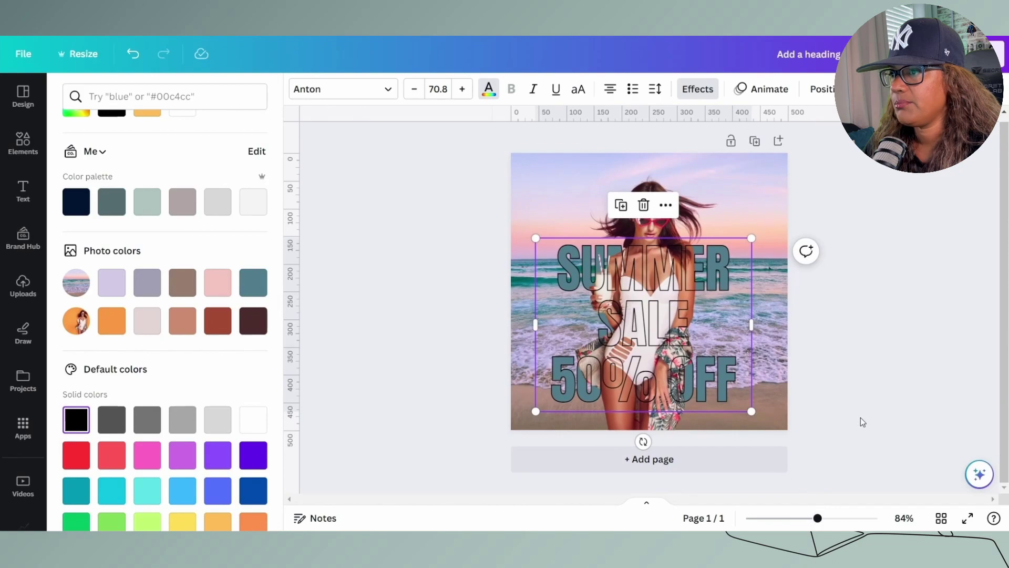
key(Escape)
key(Escape)
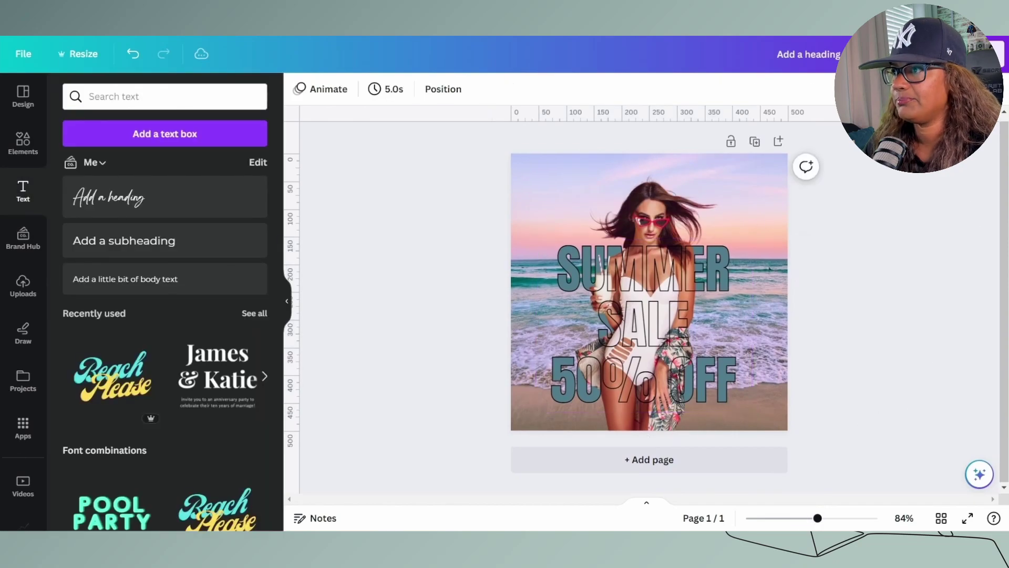